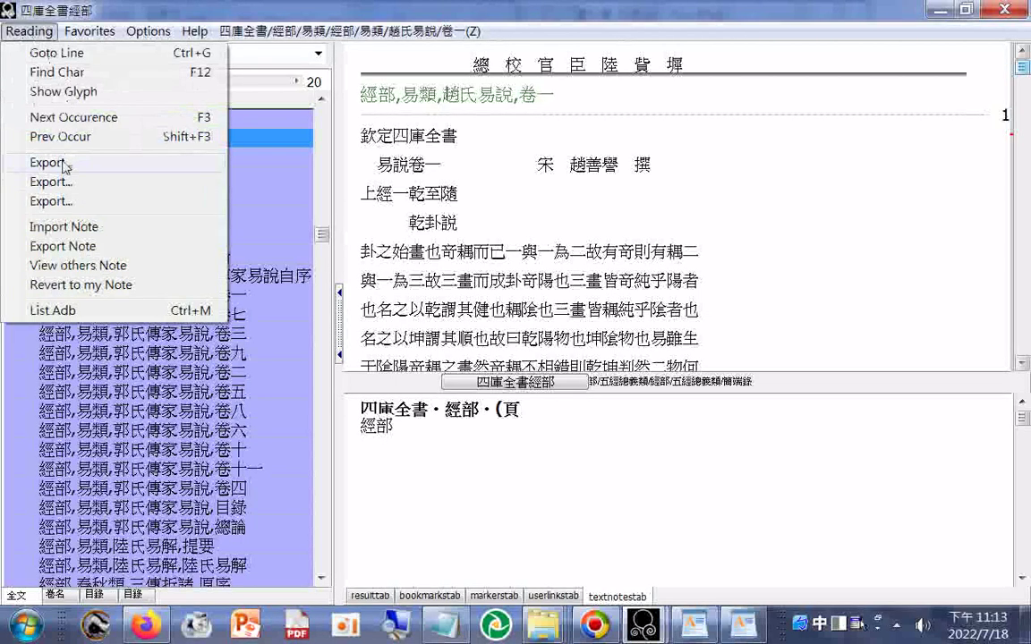
Export the displayed 趙氏易說 卷一 to drive H: as the TXT file "_____四庫全書經部資料庫_趙氏易說01"
{"action": "left_click", "coordinate": [64, 164]}
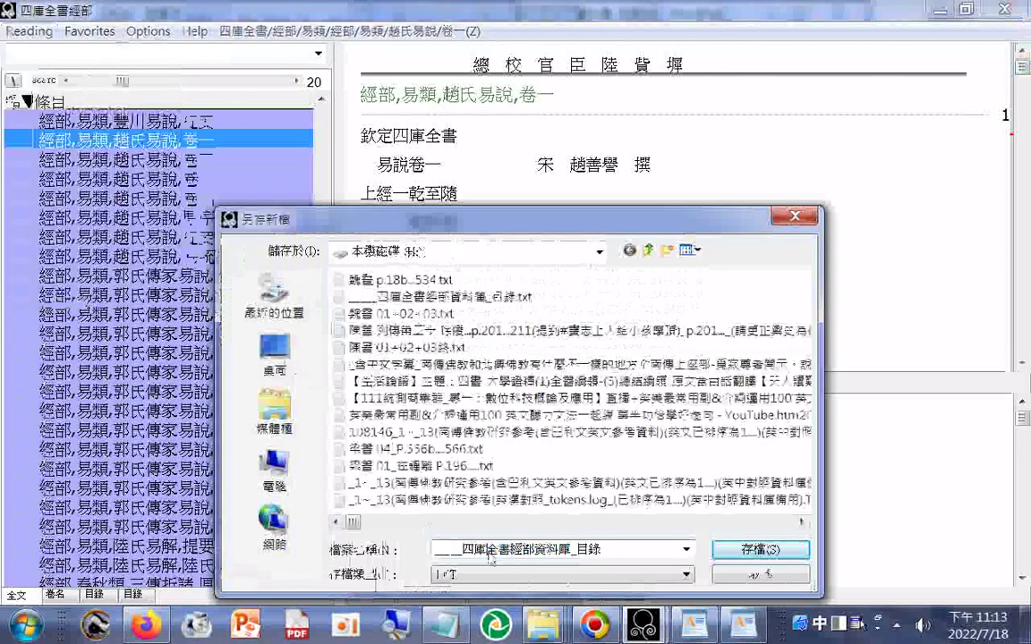
{"action": "double_click", "coordinate": [600, 555]}
{"action": "type", "text": "ㄓ"}
{"action": "type", "text": "肇事"}
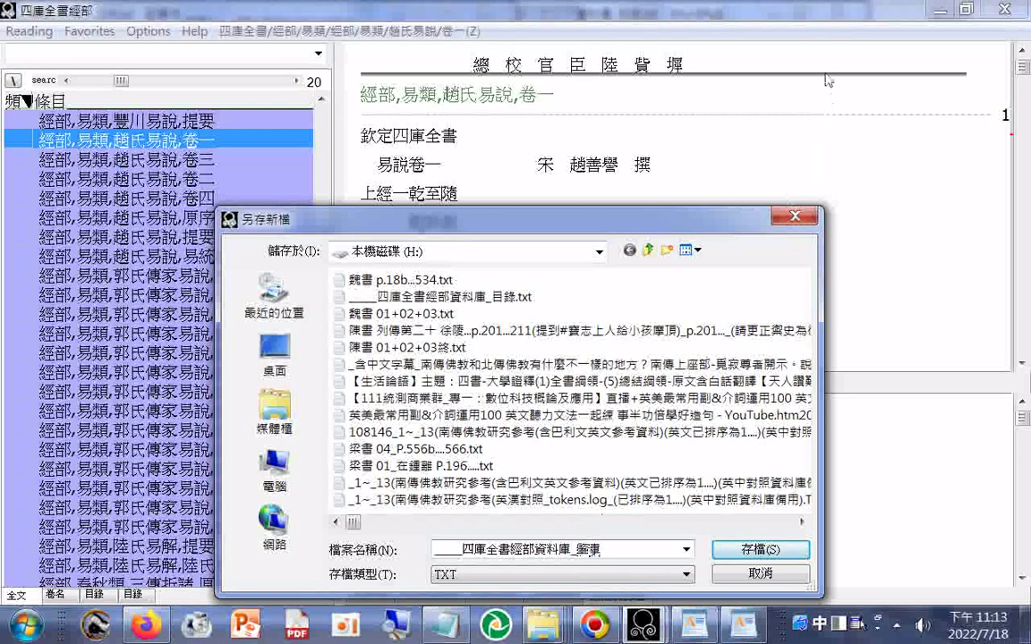
{"action": "key", "text": "Down"}
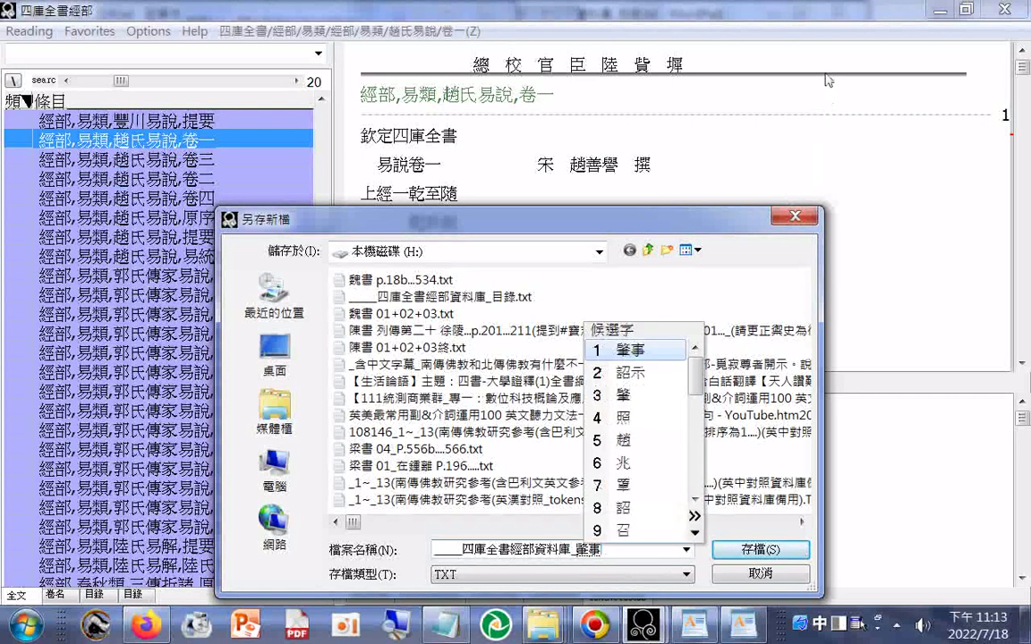
{"action": "key", "text": "5"}
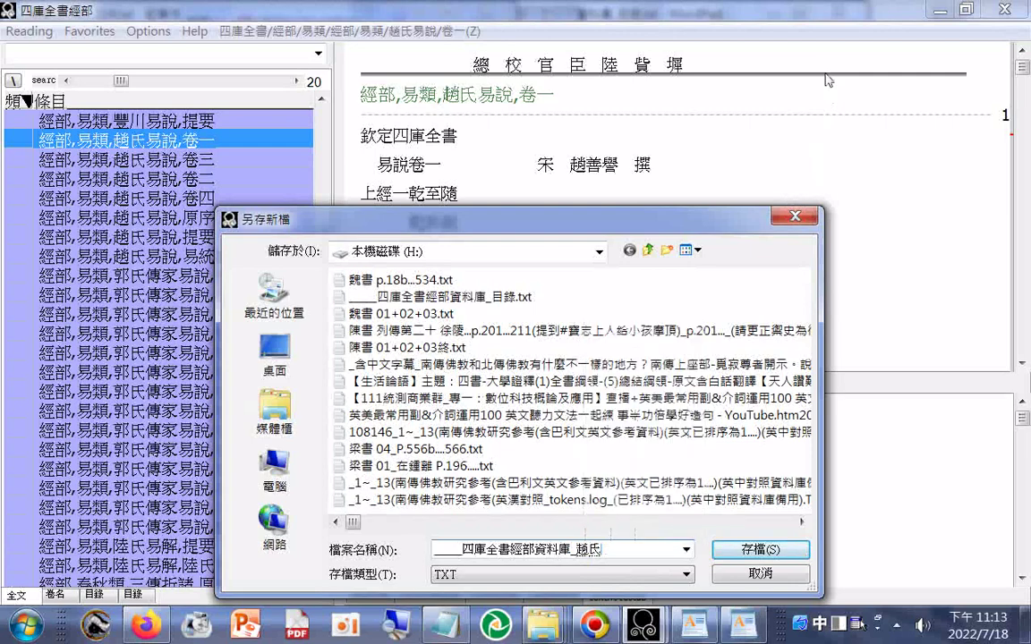
{"action": "type", "text": "易說"}
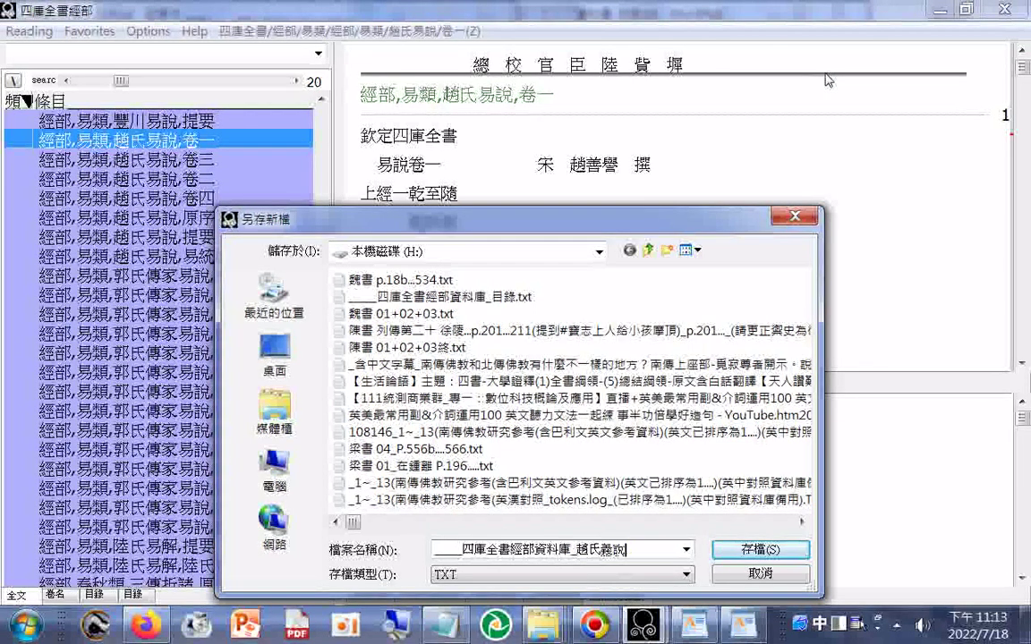
{"action": "key", "text": "Down"}
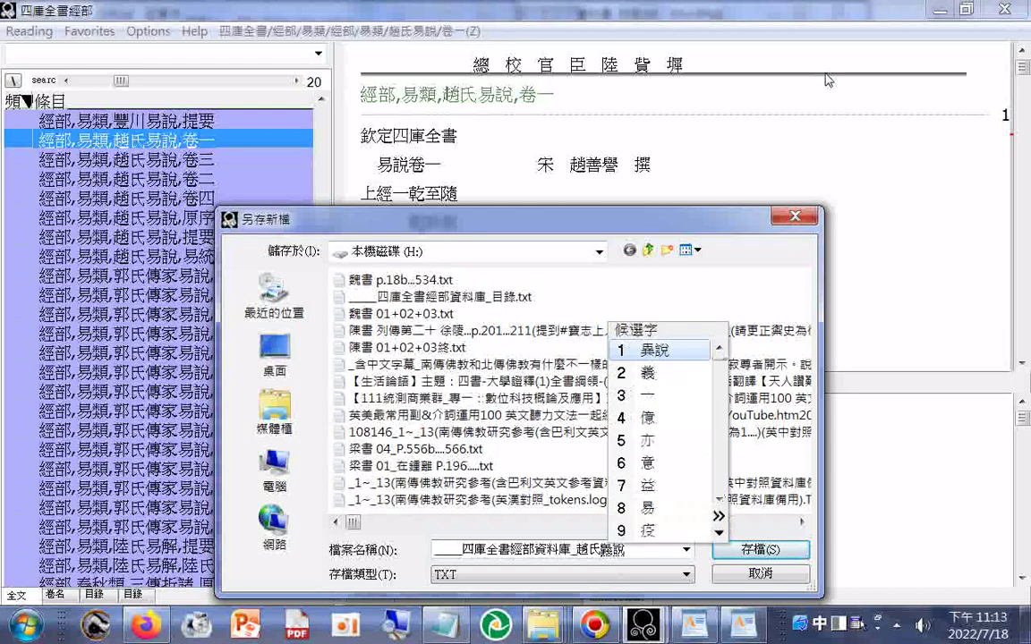
{"action": "key", "text": "8"}
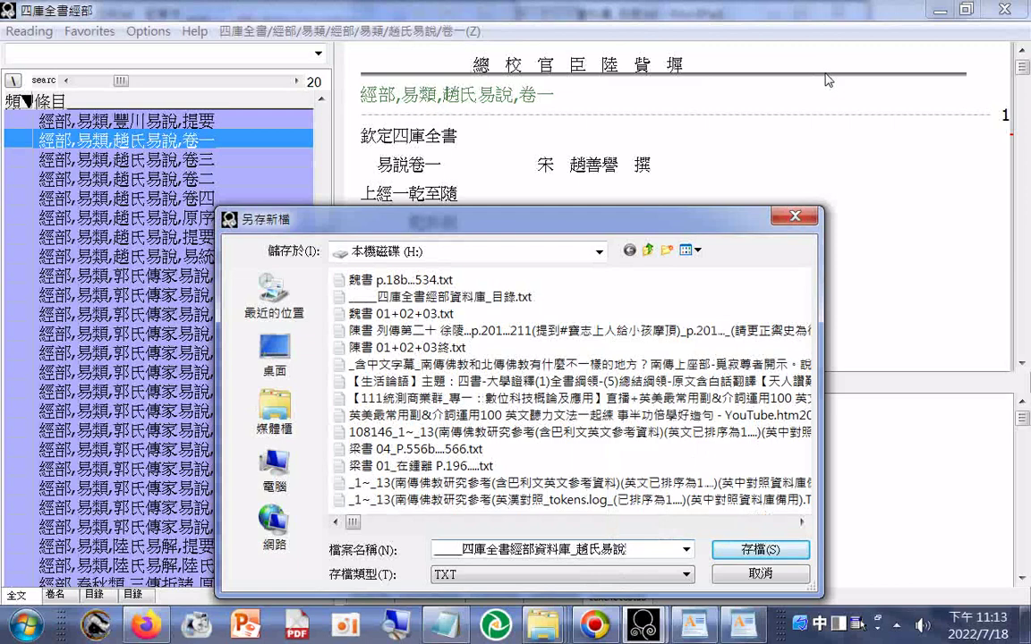
{"action": "type", "text": "01"}
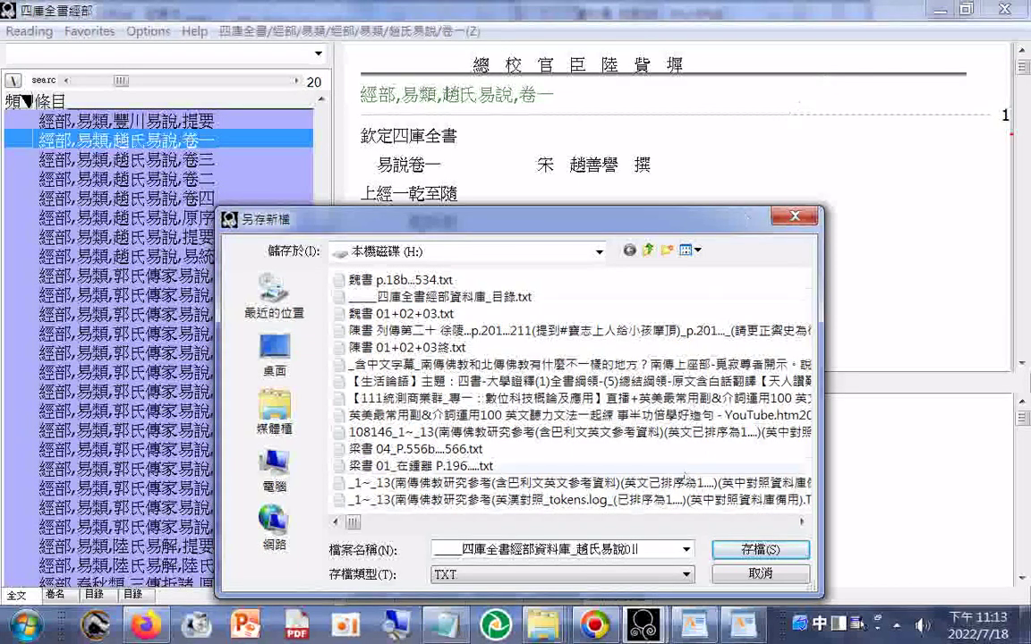
{"action": "key", "text": "Return"}
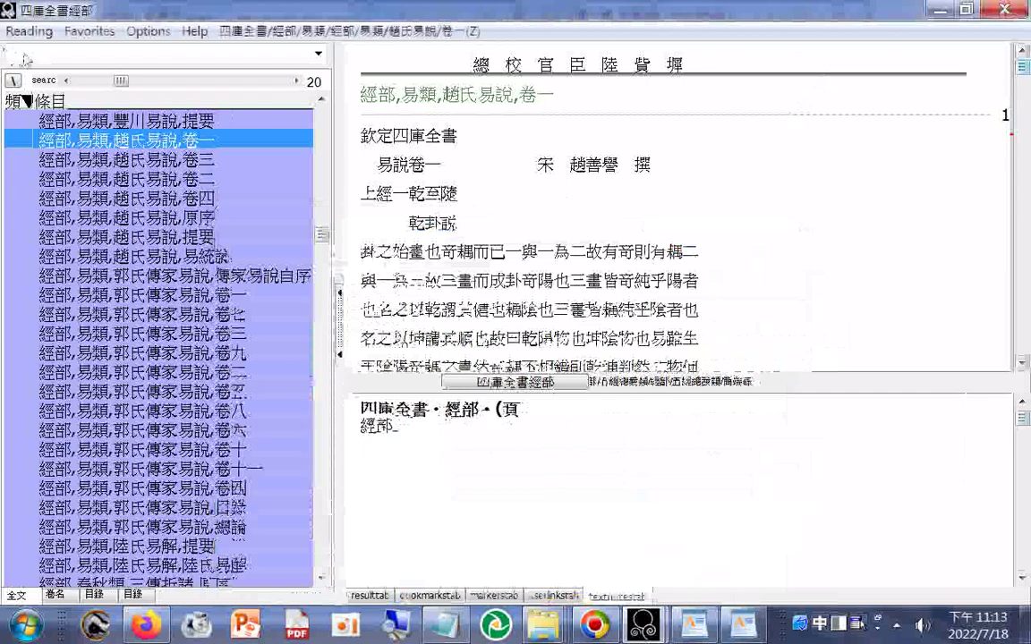
Open the exported 趙氏易說01 text file in WordPad from the save dialog, check its ending, and close both windows
{"action": "left_click", "coordinate": [29, 30]}
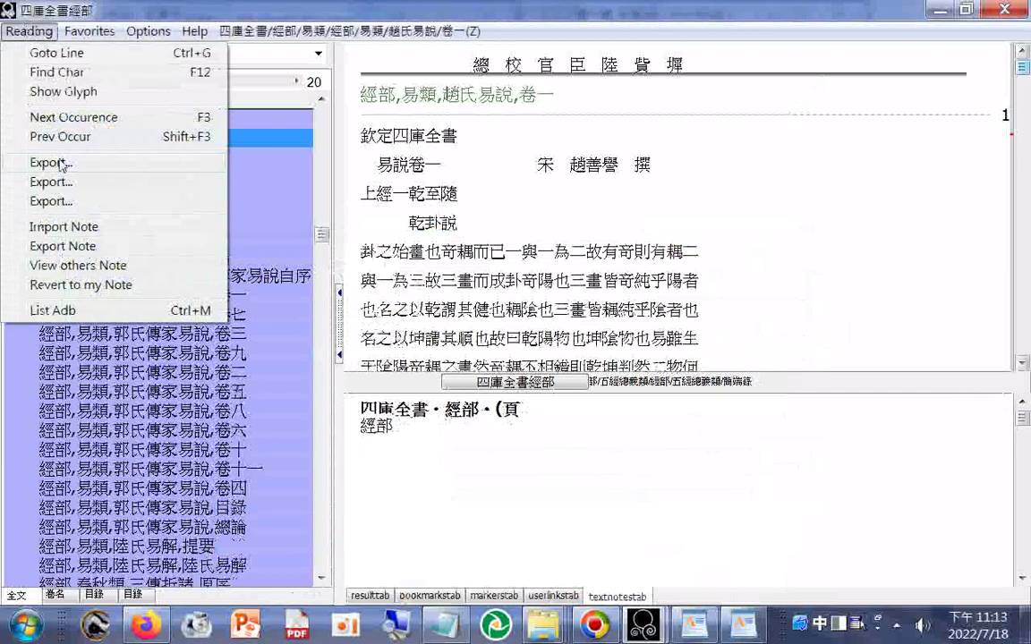
{"action": "left_click", "coordinate": [63, 163]}
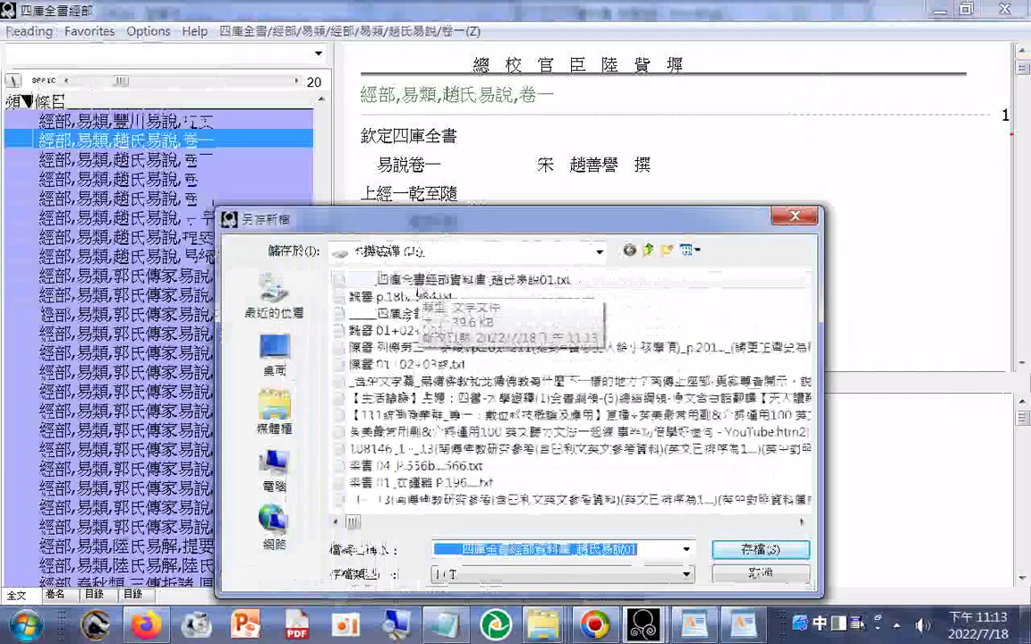
{"action": "right_click", "coordinate": [417, 294]}
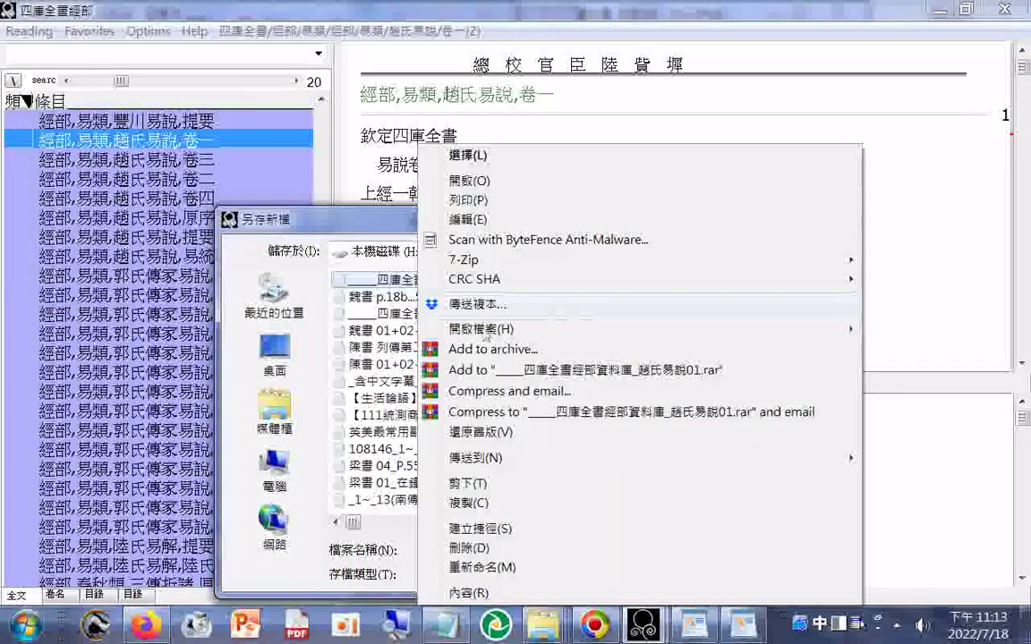
{"action": "mouse_move", "coordinate": [438, 329]}
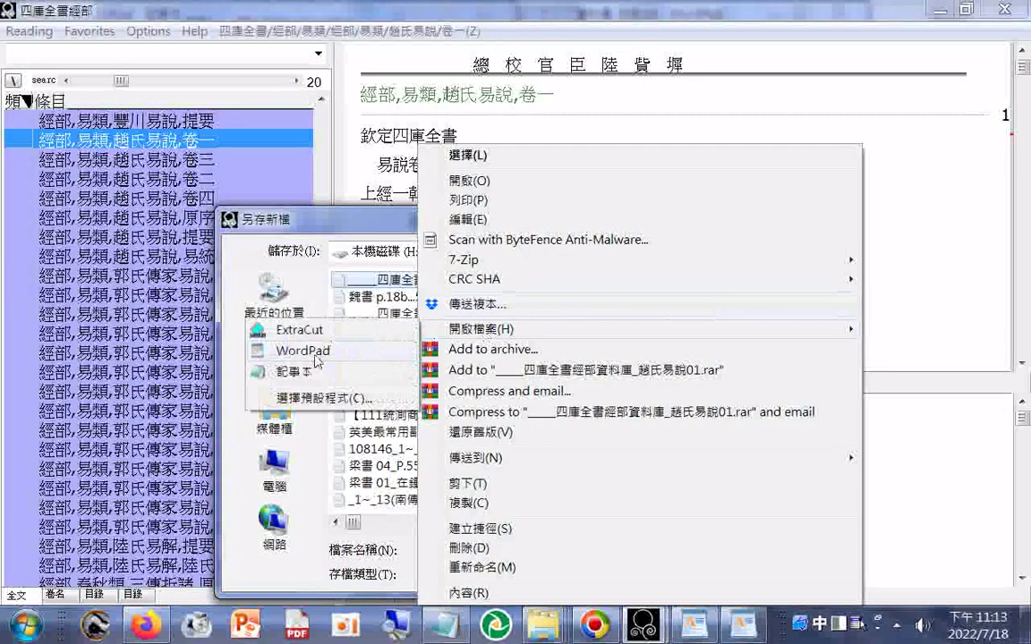
{"action": "left_click", "coordinate": [304, 350]}
{"action": "mouse_move", "coordinate": [856, 204]}
{"action": "left_mouse_down"}
{"action": "mouse_move", "coordinate": [856, 537]}
{"action": "mouse_move", "coordinate": [856, 430]}
{"action": "mouse_move", "coordinate": [877, 388]}
{"action": "mouse_move", "coordinate": [854, 232]}
{"action": "left_mouse_up"}
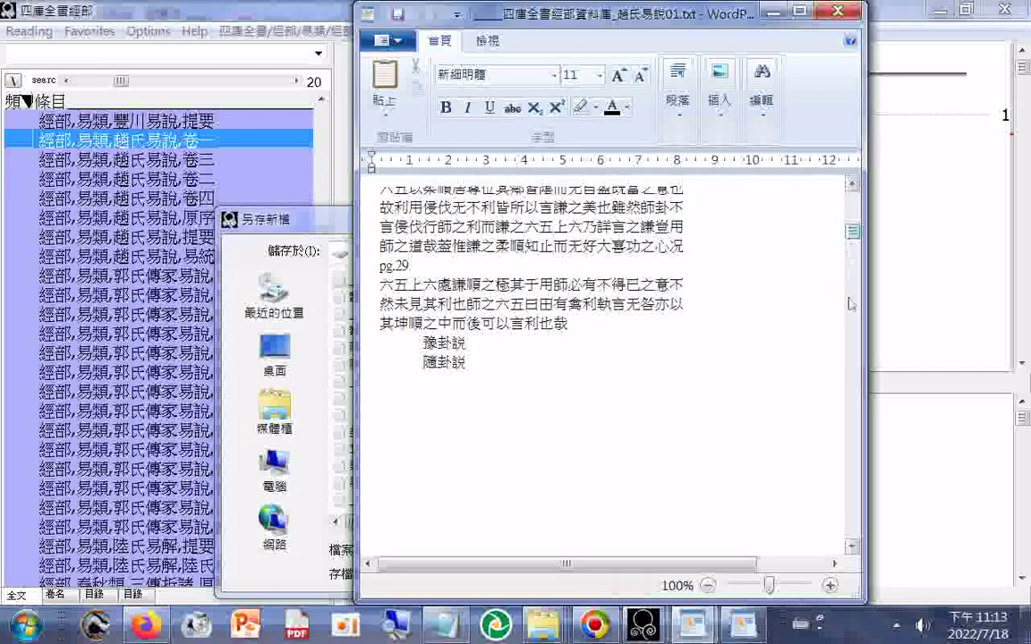
{"action": "left_click", "coordinate": [1004, 166]}
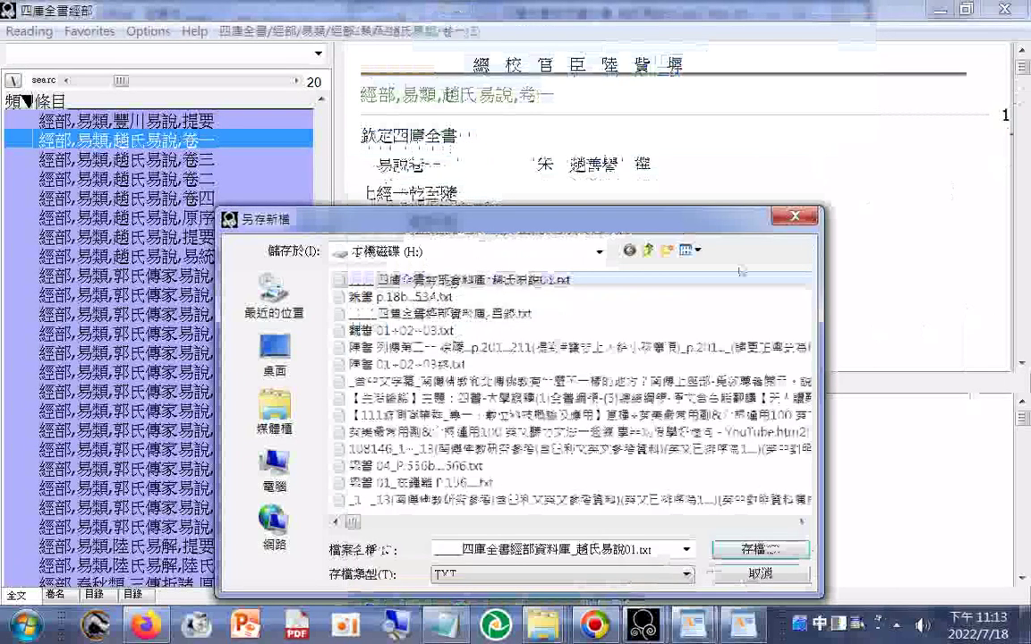
{"action": "left_click", "coordinate": [793, 219]}
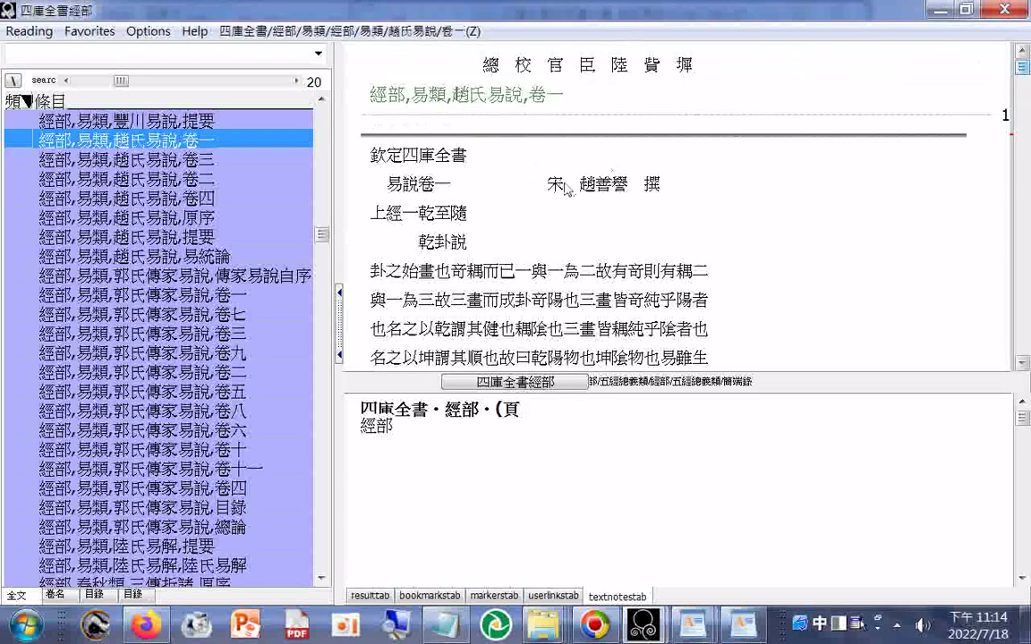
Copy the author credit "宋 趙善譽 撰" from the heading of 趙氏易說 卷一
{"action": "left_click_drag", "start_coordinate": [546, 184], "coordinate": [650, 188]}
{"action": "right_click", "coordinate": [649, 185]}
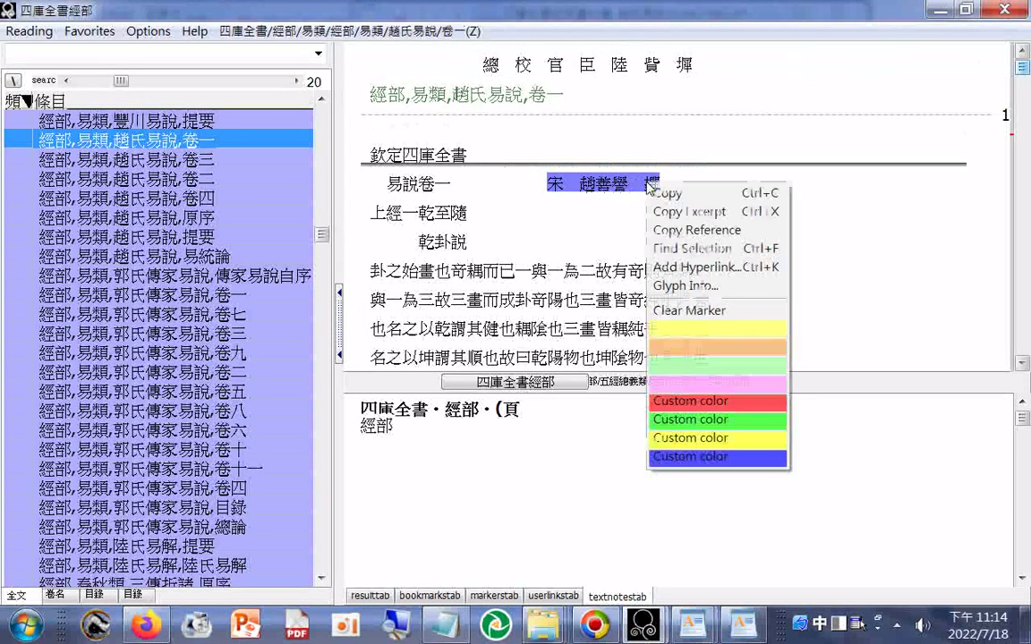
{"action": "left_click", "coordinate": [686, 194]}
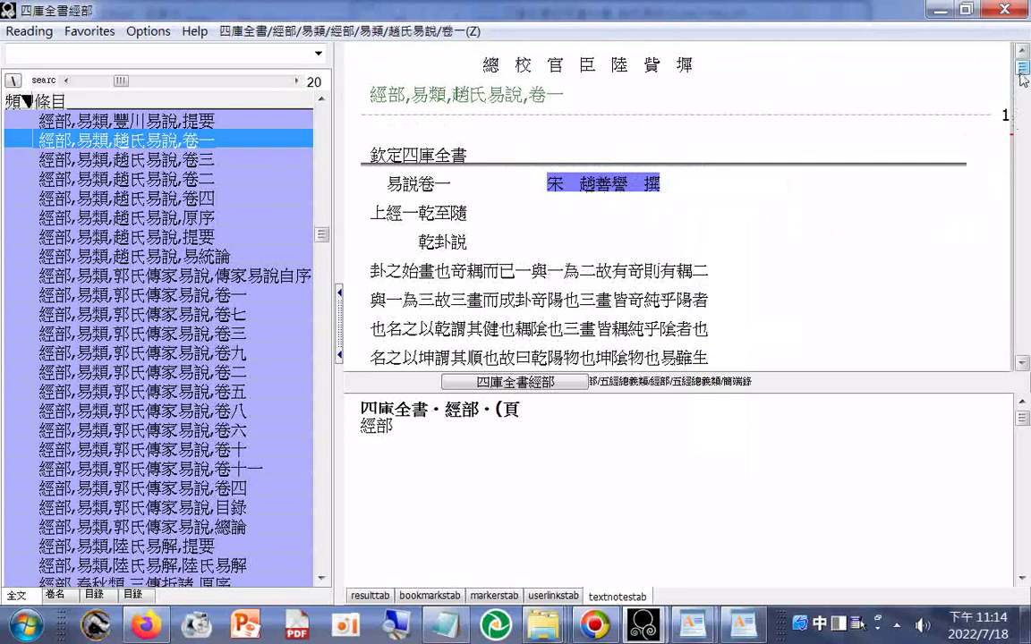
Check the end of 趙氏易說 卷一, display 卷二, and start its text export
{"action": "left_click_drag", "start_coordinate": [1020, 73], "coordinate": [1018, 345]}
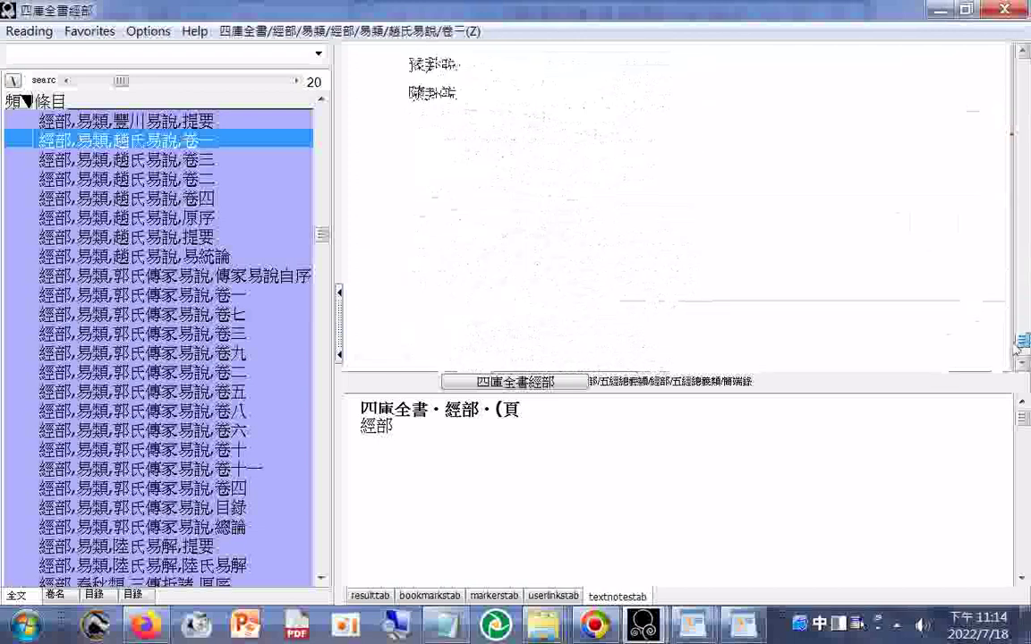
{"action": "left_click", "coordinate": [162, 161]}
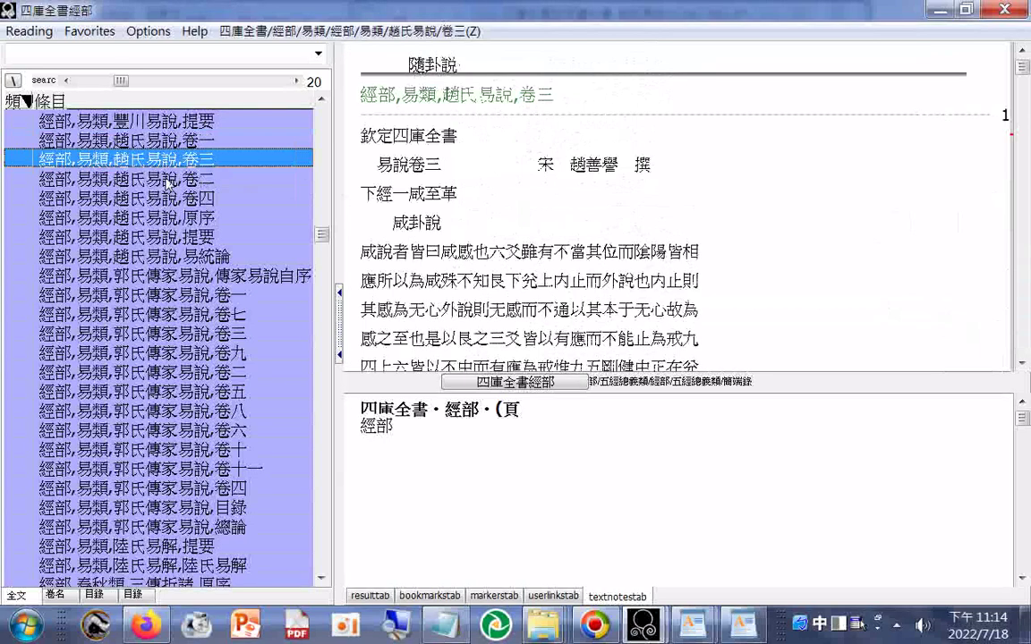
{"action": "left_click", "coordinate": [166, 183]}
{"action": "left_click", "coordinate": [30, 30]}
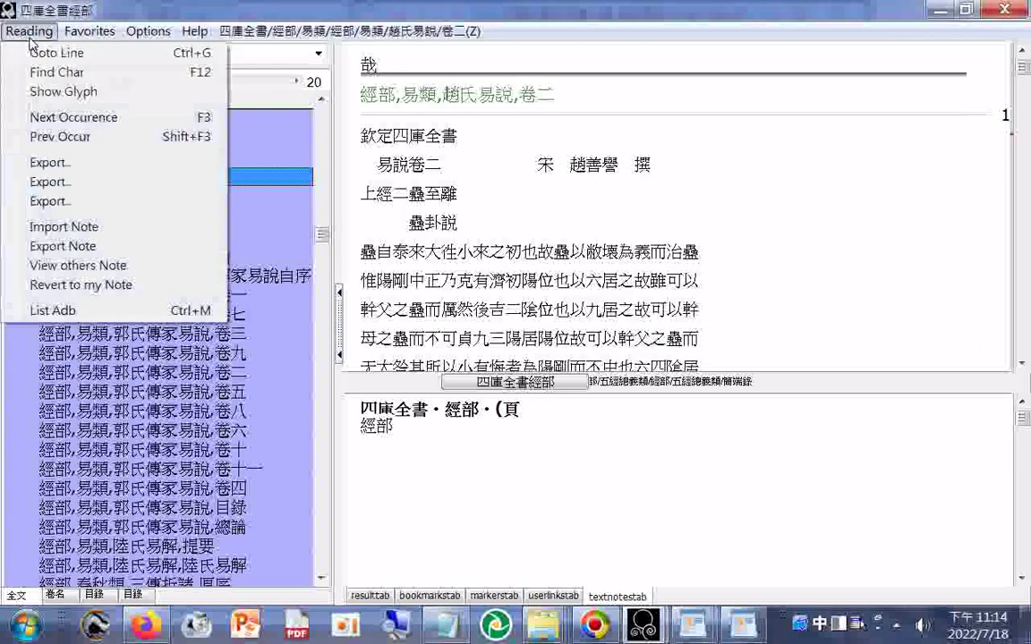
{"action": "left_click", "coordinate": [63, 166]}
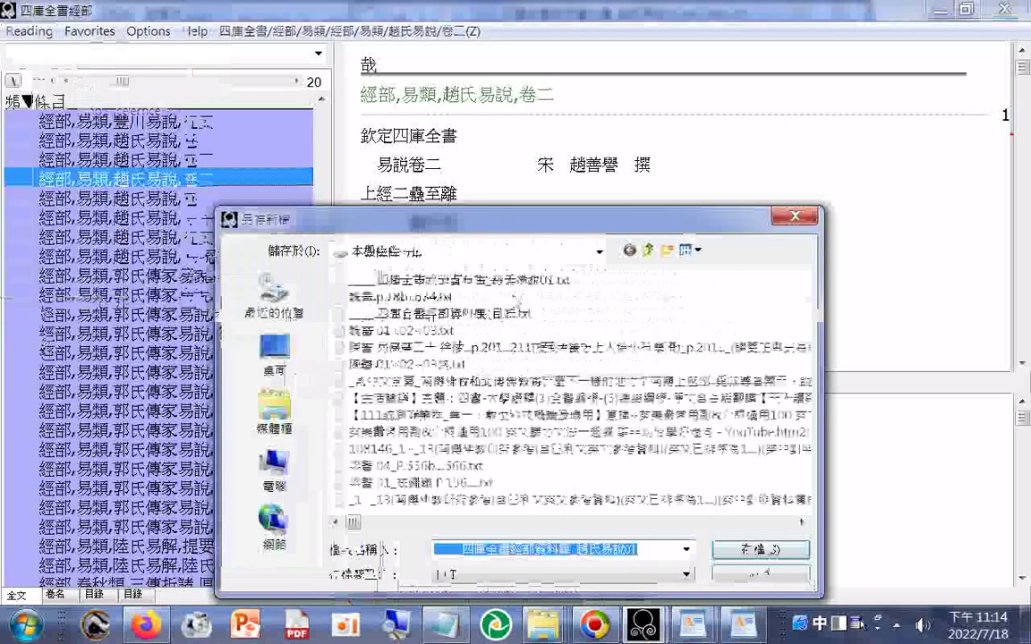
Rename the exported 趙氏易說01 file on drive H: so the author credit "宋 趙善譽 撰" follows 01 after a space
{"action": "left_click", "coordinate": [553, 281]}
{"action": "left_click", "coordinate": [553, 281]}
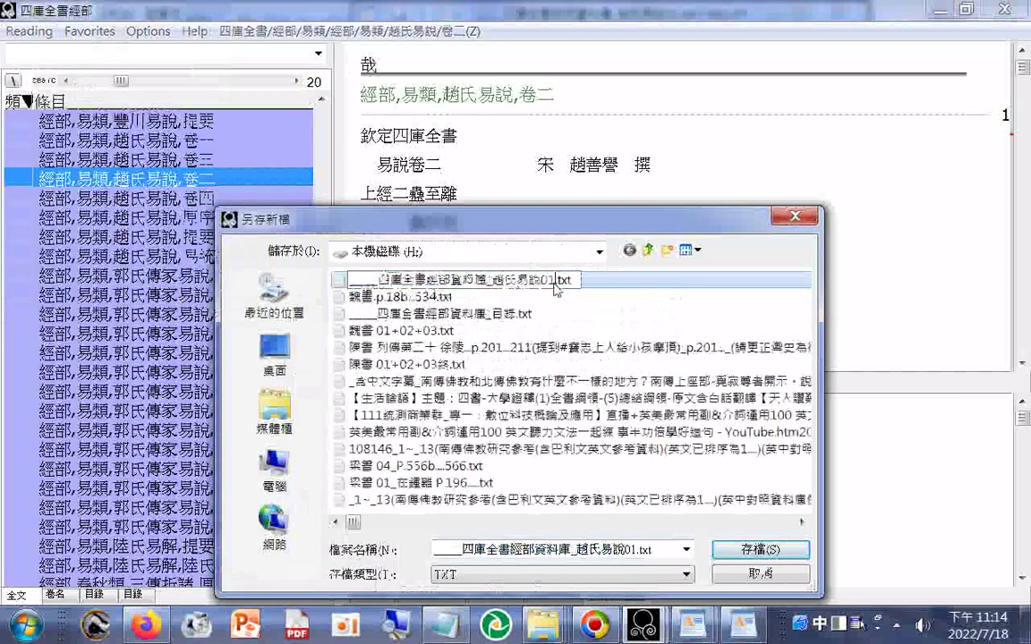
{"action": "right_click", "coordinate": [554, 282]}
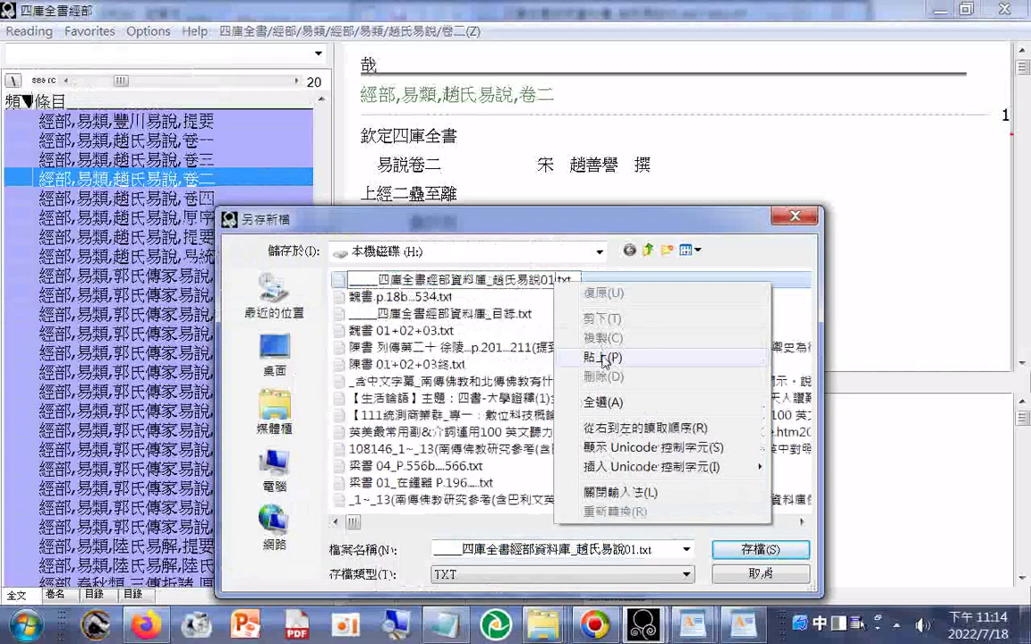
{"action": "left_click", "coordinate": [543, 324]}
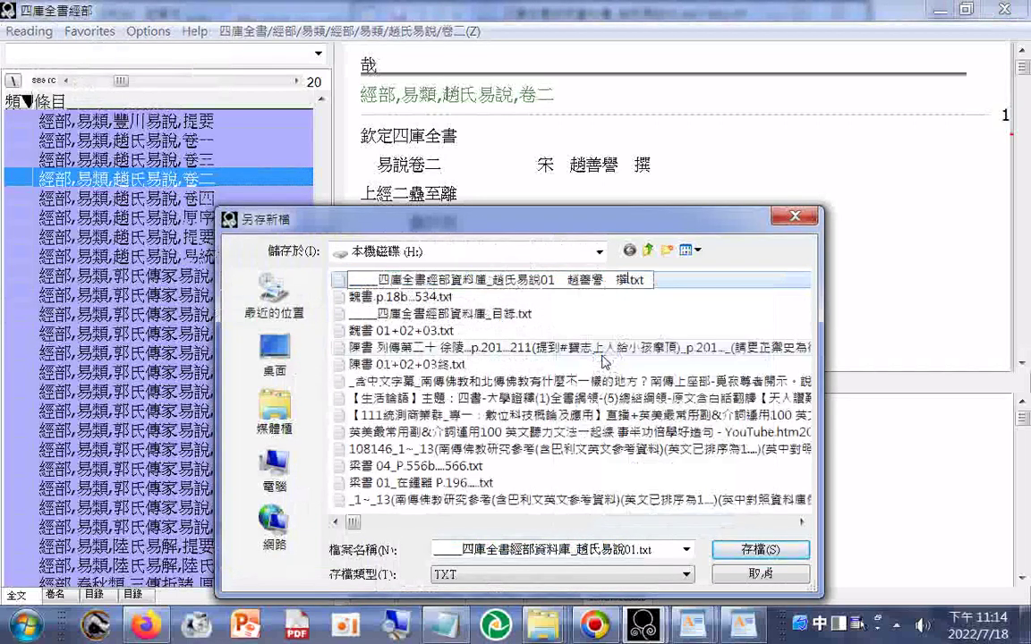
{"action": "left_click", "coordinate": [557, 281]}
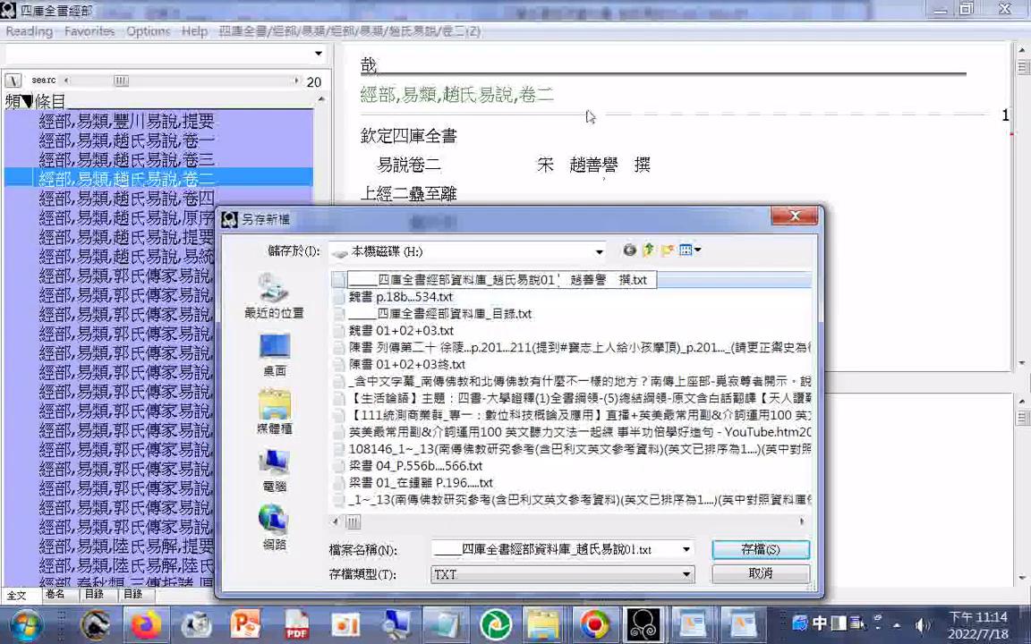
{"action": "type", "text": "送"}
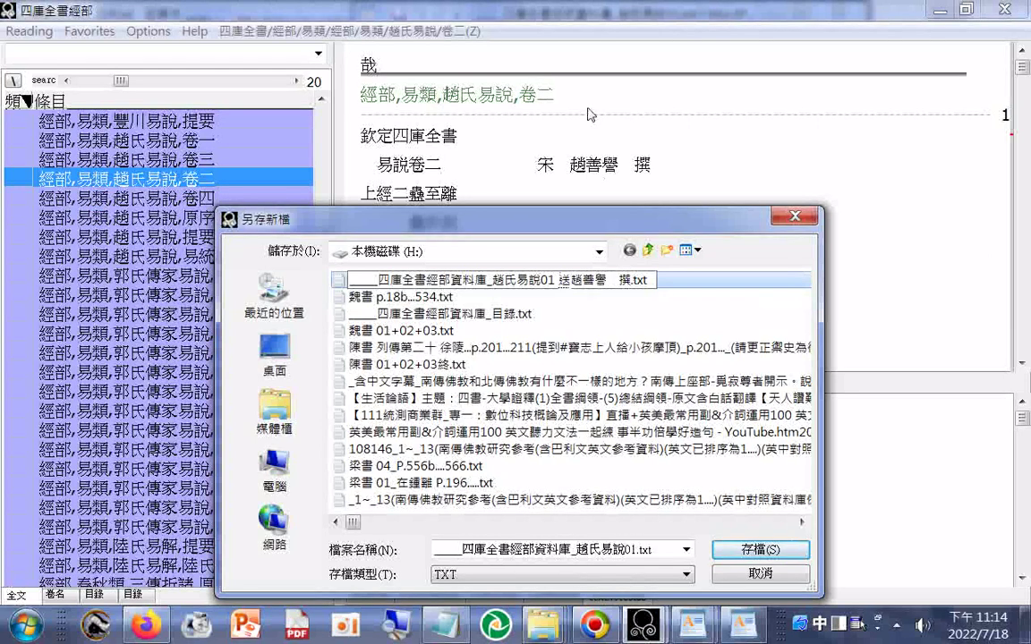
{"action": "key", "text": "Down"}
{"action": "key", "text": "2"}
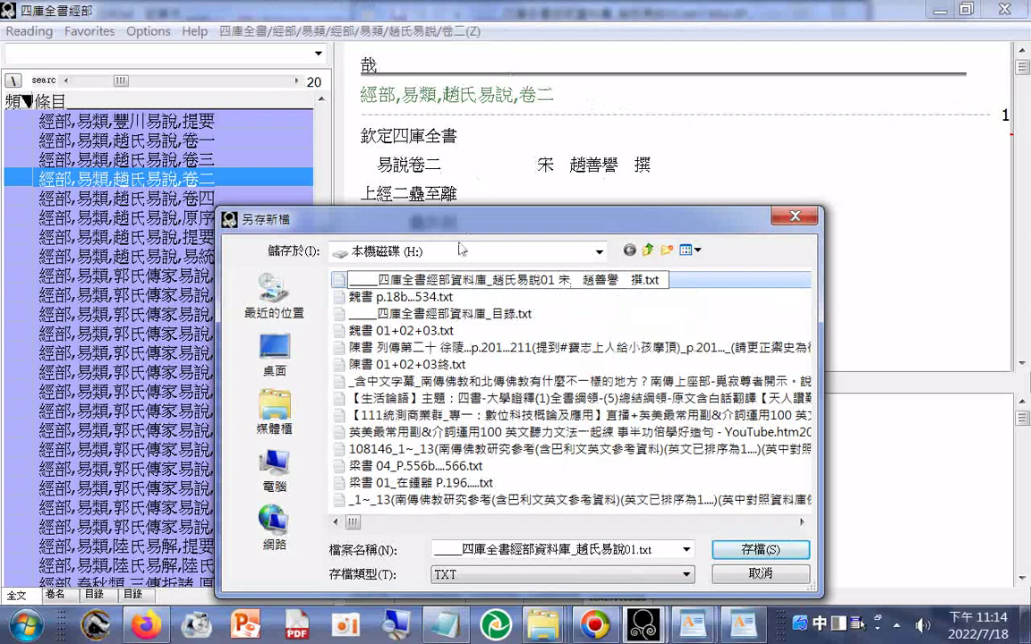
{"action": "key", "text": "Return"}
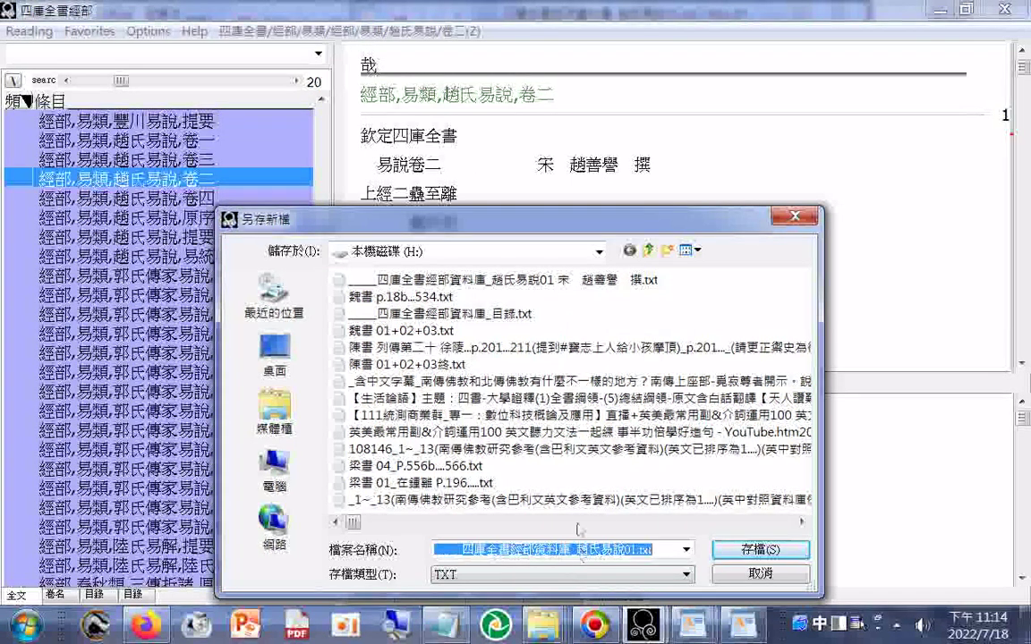
Change the export file name's ending to 趙氏易說02 宋 趙善譽 撰 with narrow spaces in the author credit, and copy the full name
{"action": "left_click", "coordinate": [639, 551]}
{"action": "left_click", "coordinate": [577, 549]}
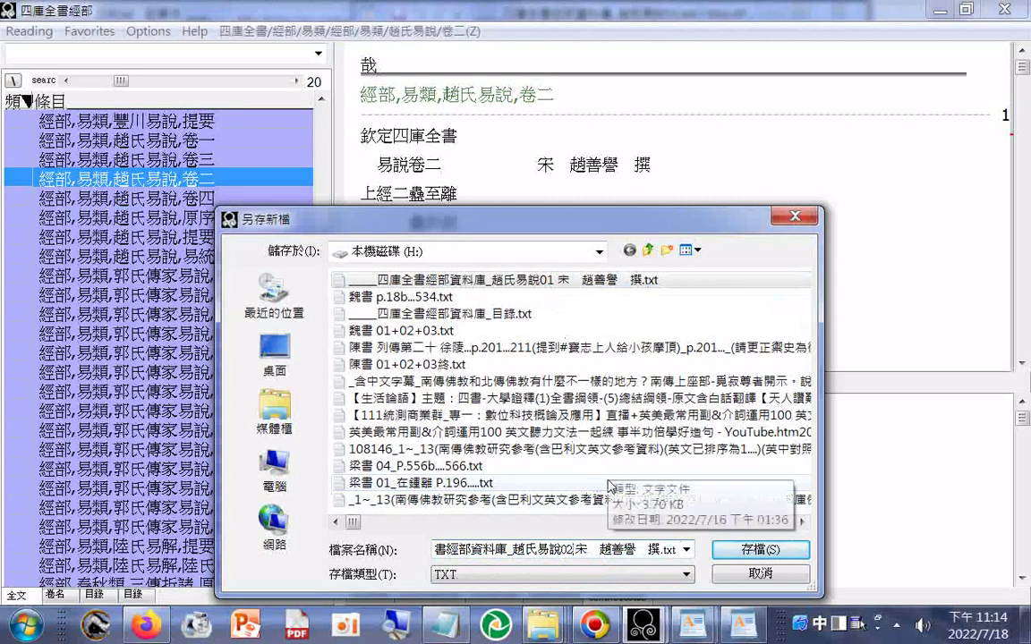
{"action": "key", "text": "ctrl+a"}
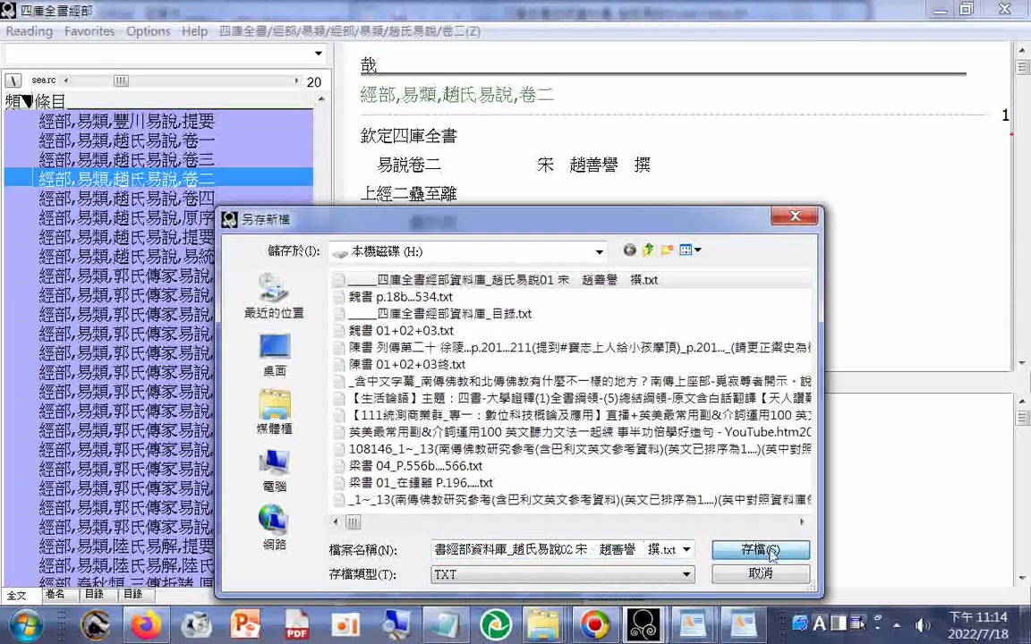
{"action": "left_click", "coordinate": [589, 553]}
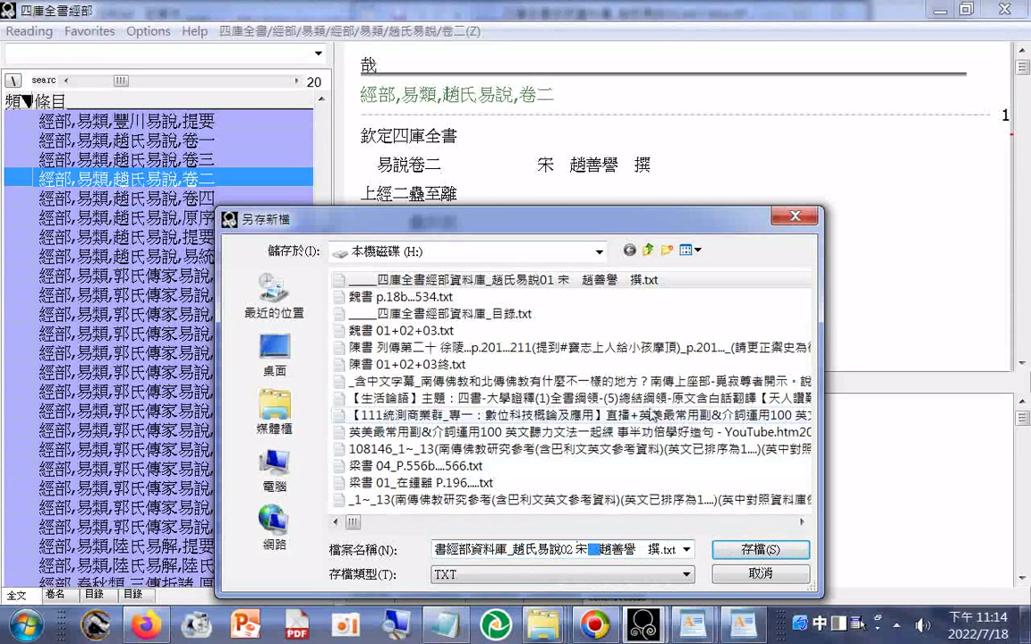
{"action": "key", "text": "Delete"}
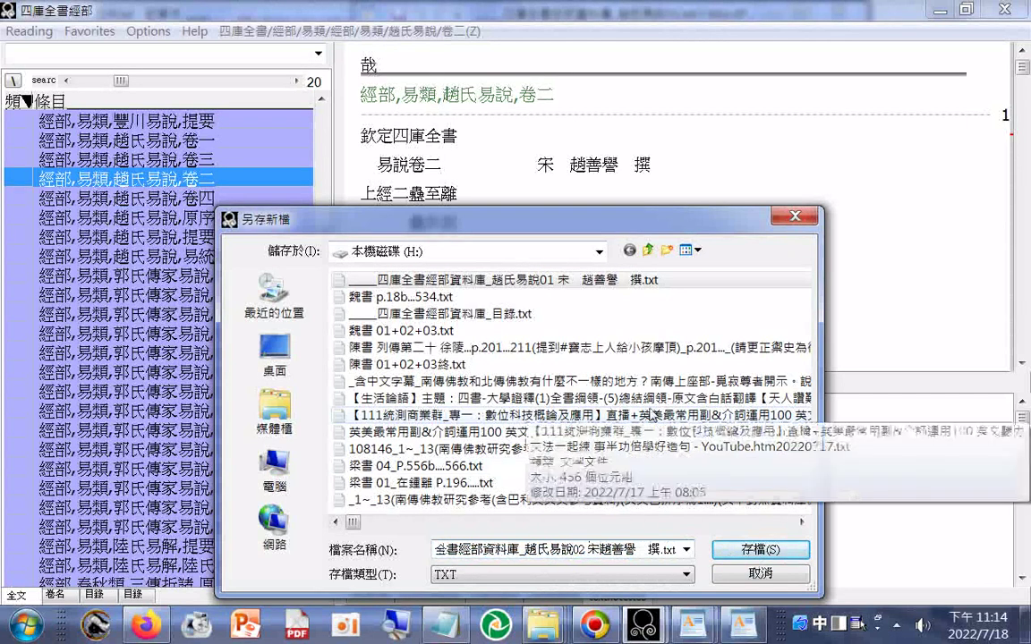
{"action": "key", "text": "Delete"}
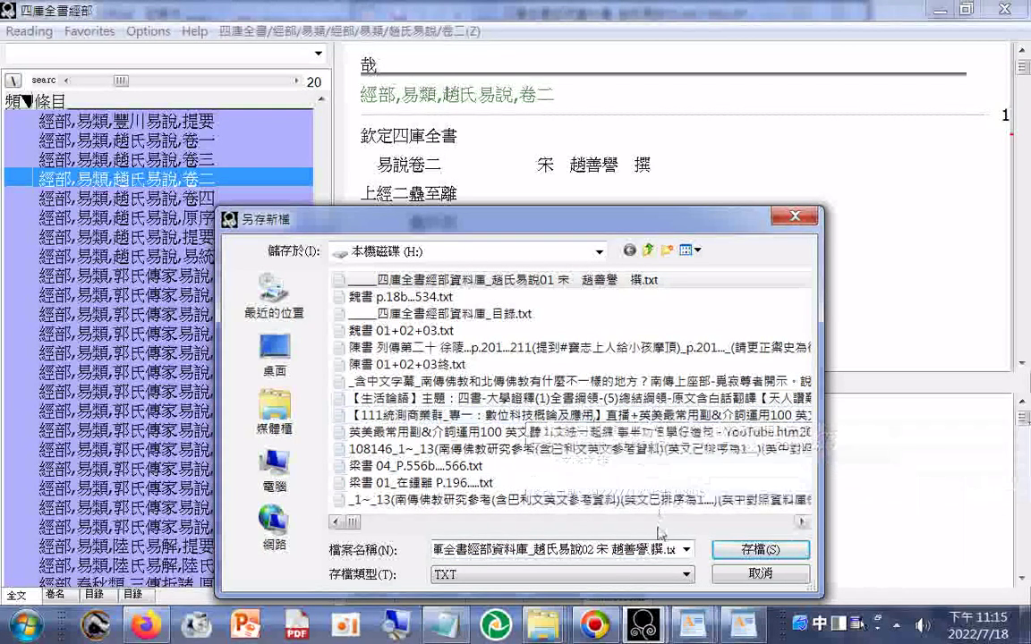
{"action": "right_click", "coordinate": [624, 553]}
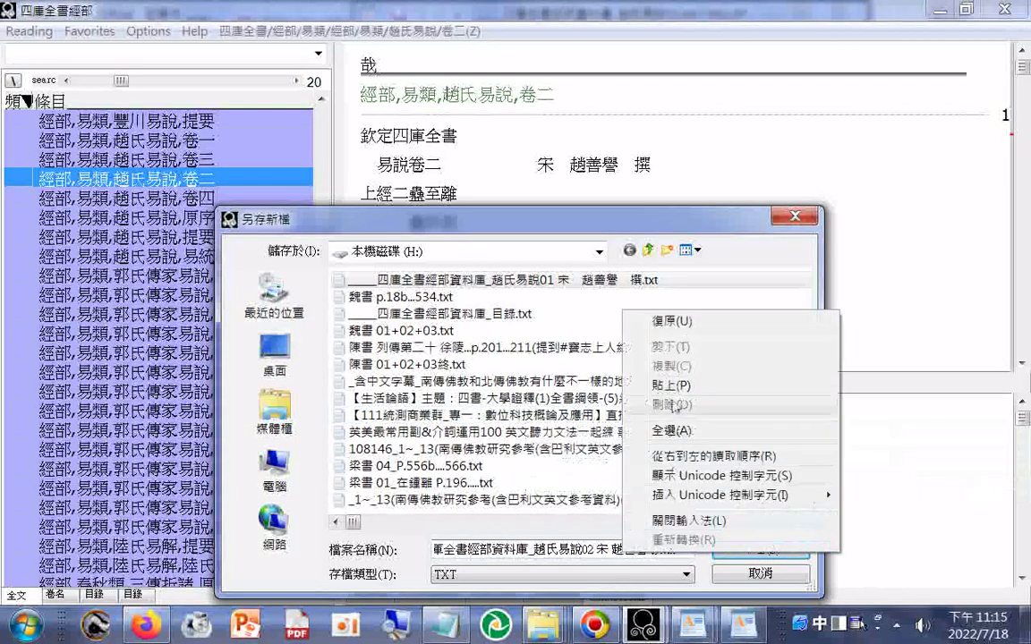
{"action": "left_click", "coordinate": [680, 431]}
{"action": "right_click", "coordinate": [642, 550]}
{"action": "left_click", "coordinate": [667, 366]}
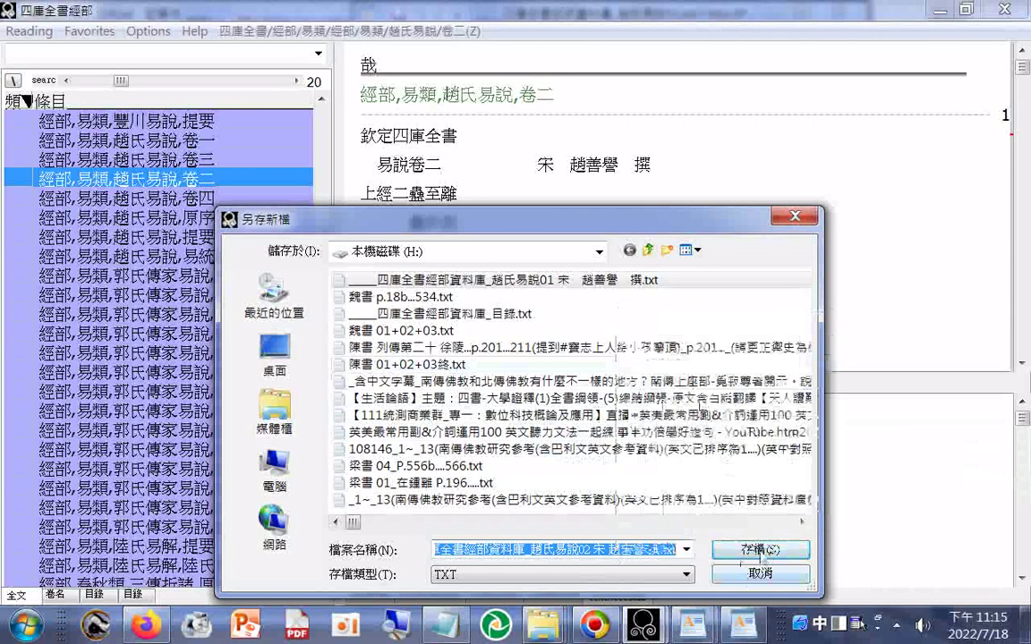
Remove the leading underscores from the file name, put single spaces between 02, 宋, 趙善譽 and 撰, and copy the full name
{"action": "left_click", "coordinate": [634, 552]}
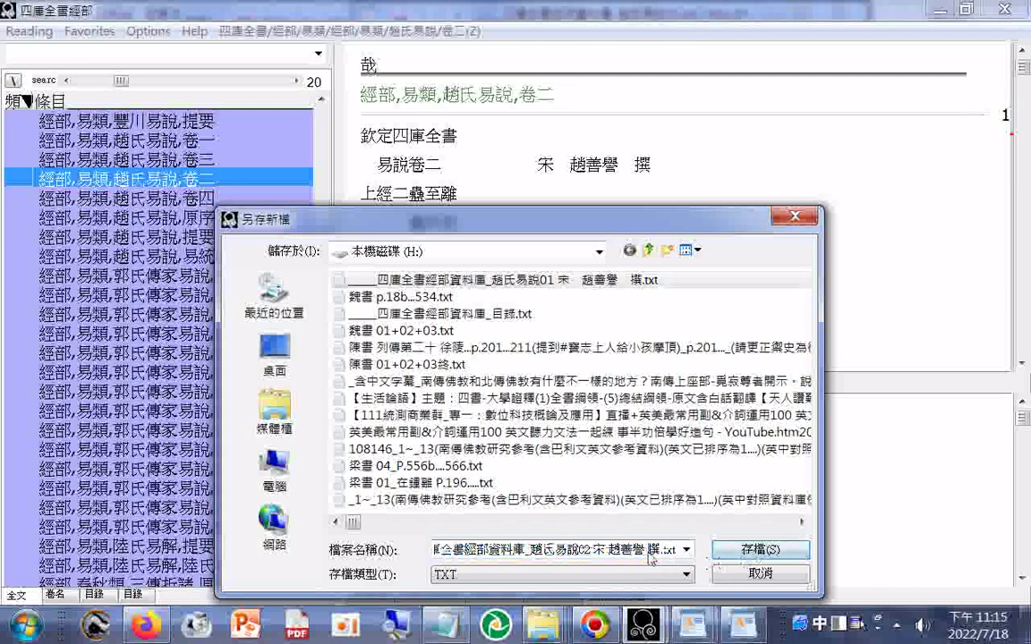
{"action": "left_click_drag", "start_coordinate": [633, 552], "coordinate": [288, 537]}
{"action": "left_click", "coordinate": [458, 552]}
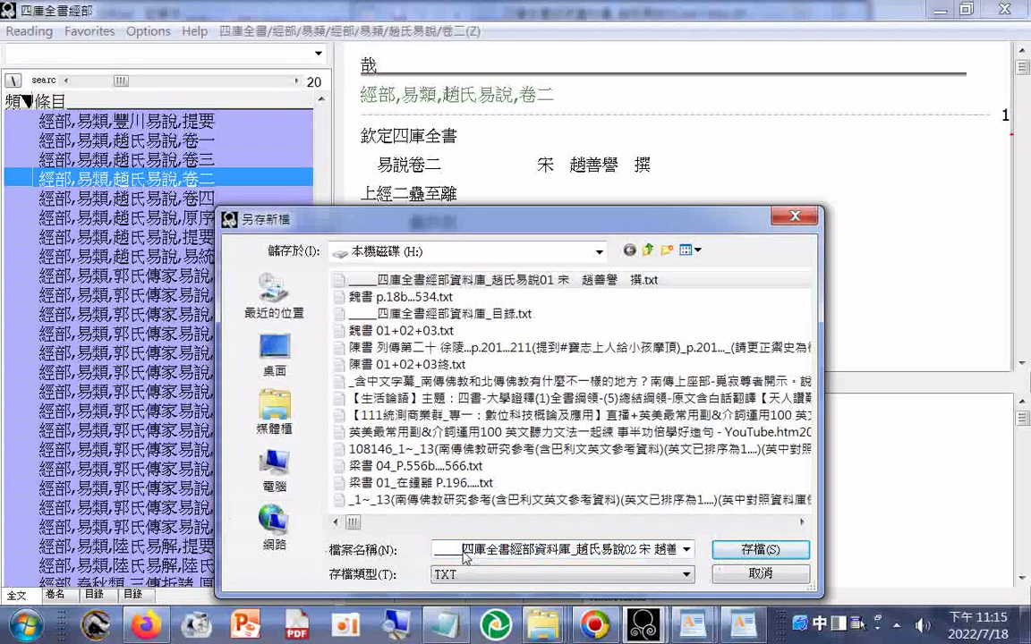
{"action": "left_click_drag", "start_coordinate": [462, 553], "coordinate": [395, 552]}
{"action": "key", "text": "Delete"}
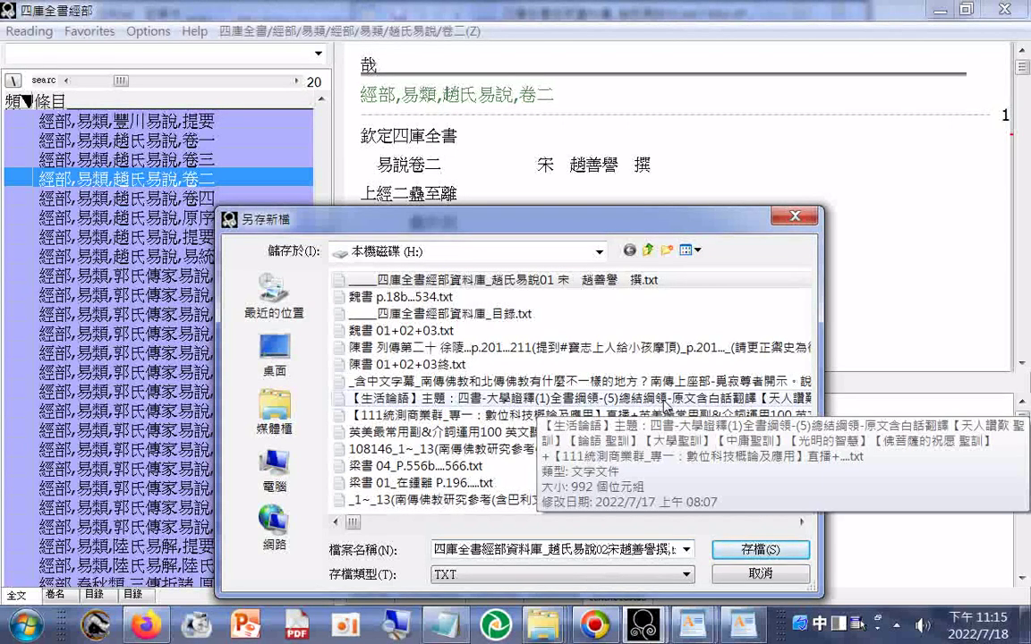
{"action": "left_click", "coordinate": [596, 551]}
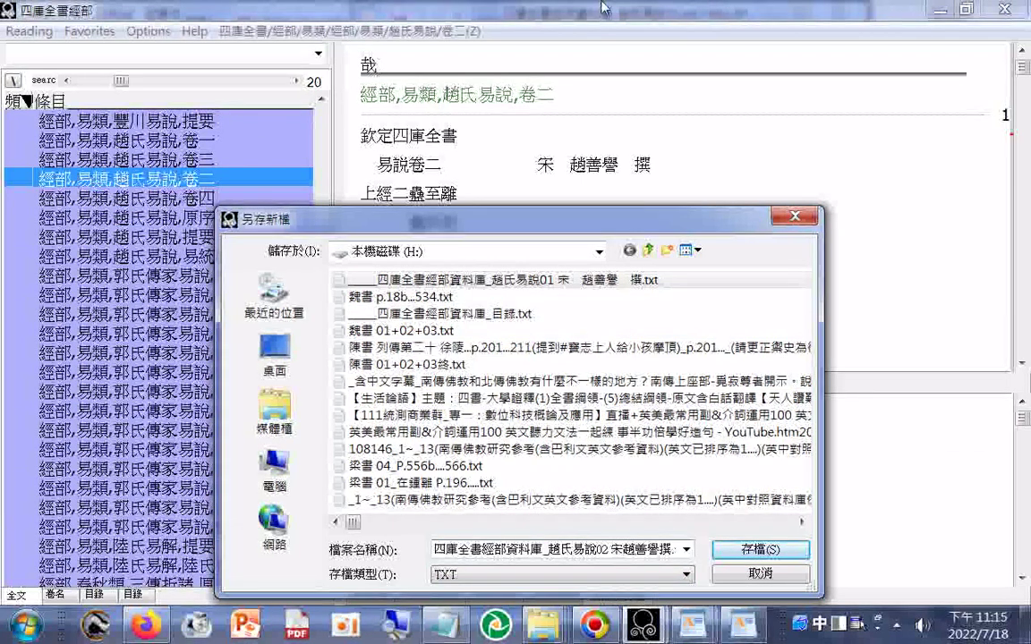
{"action": "key", "text": "Right"}
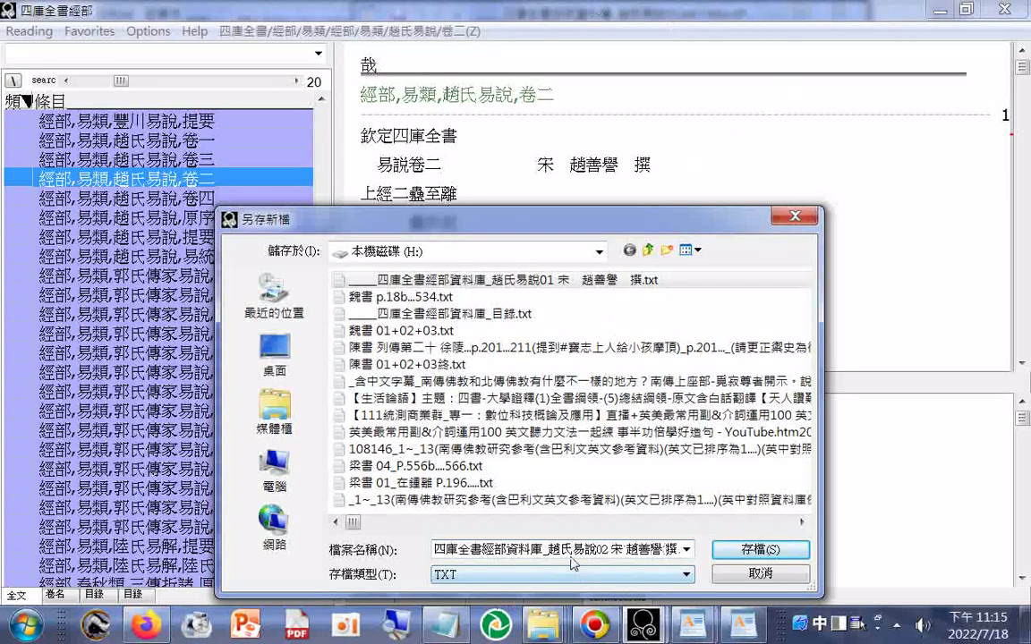
{"action": "right_click", "coordinate": [554, 555]}
{"action": "left_click", "coordinate": [599, 490]}
{"action": "key", "text": "ctrl+c"}
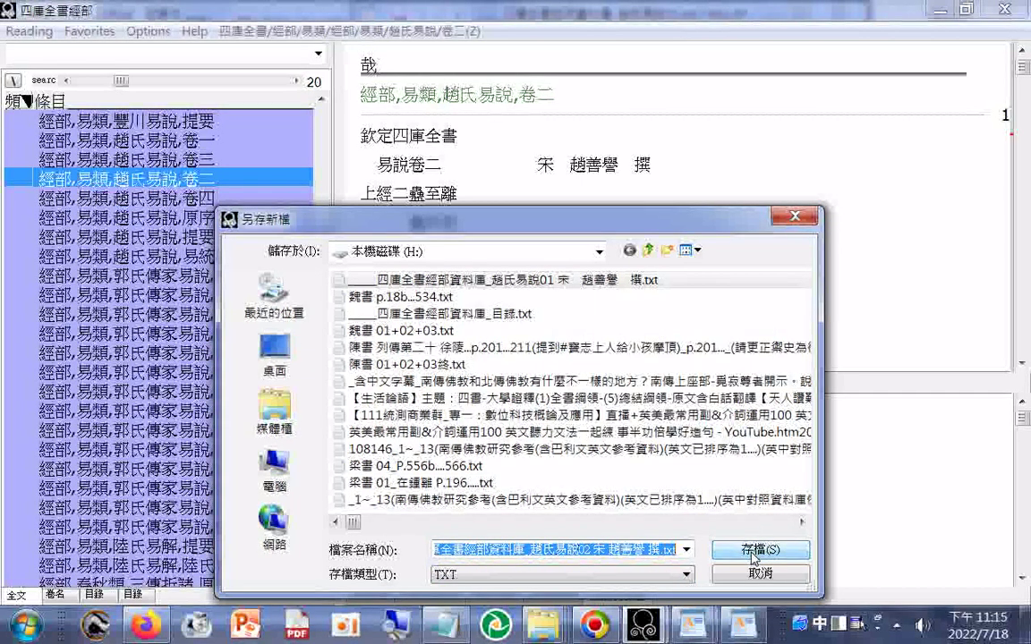
{"action": "left_click_drag", "start_coordinate": [595, 212], "coordinate": [561, 96]}
{"action": "type", "text": "0"}
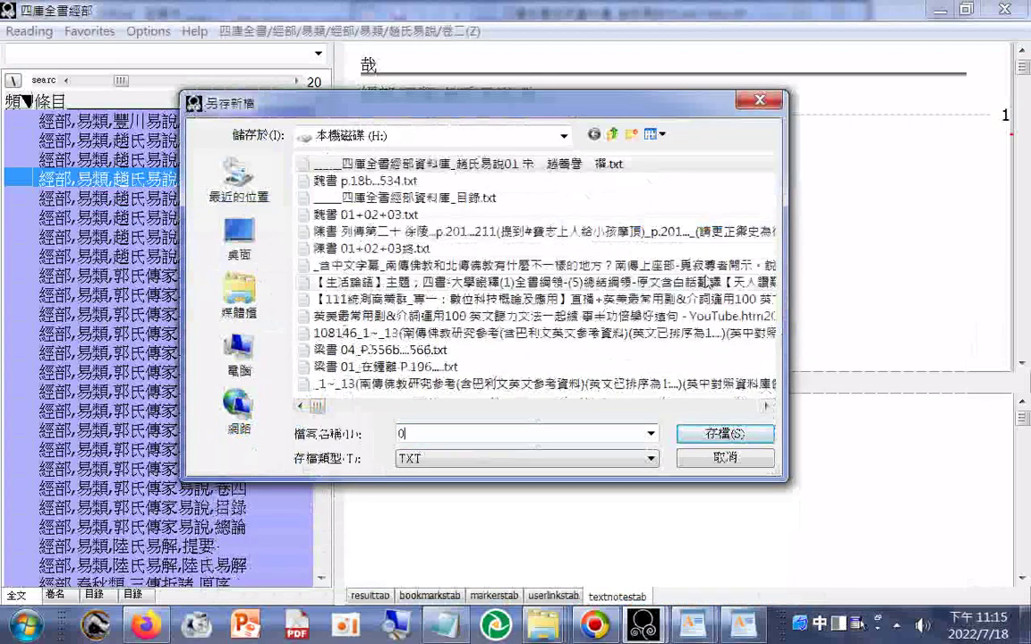
{"action": "type", "text": "2"}
{"action": "key", "text": "ctrl+a"}
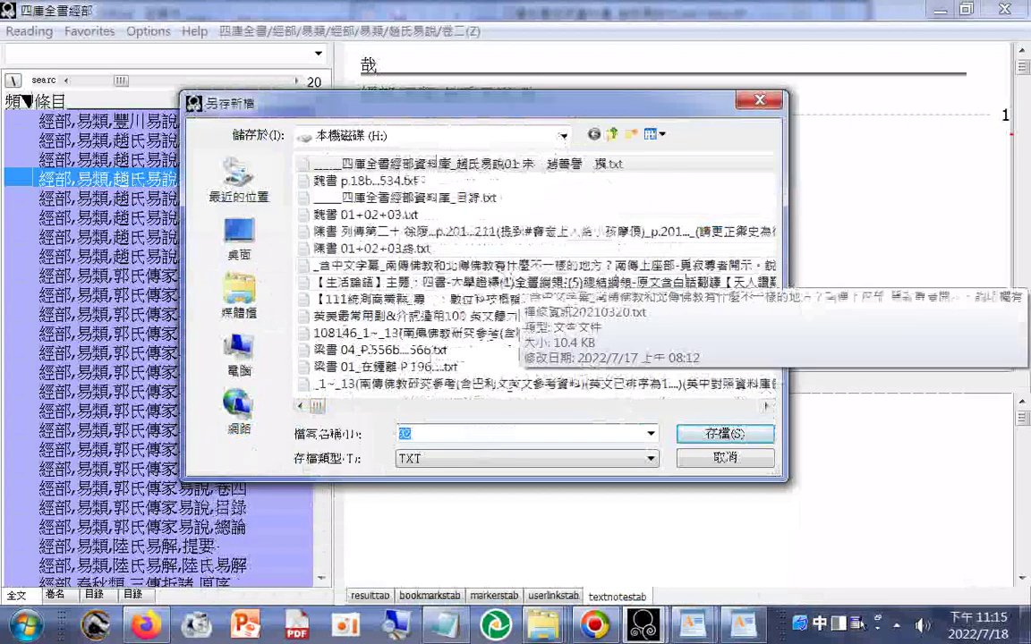
{"action": "type", "text": "2"}
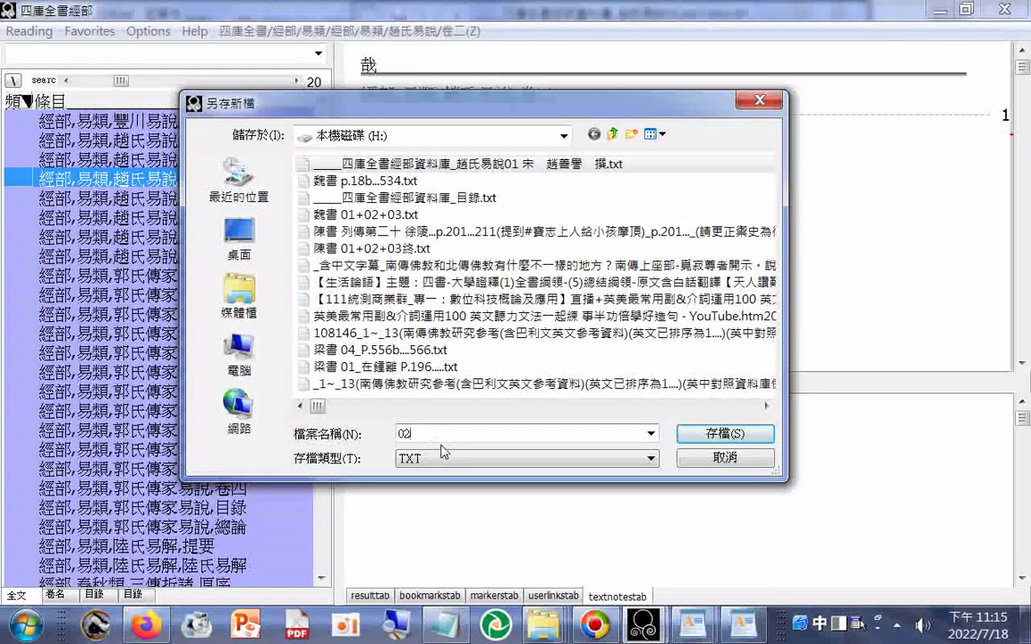
{"action": "key", "text": "shift"}
{"action": "left_click", "coordinate": [718, 461]}
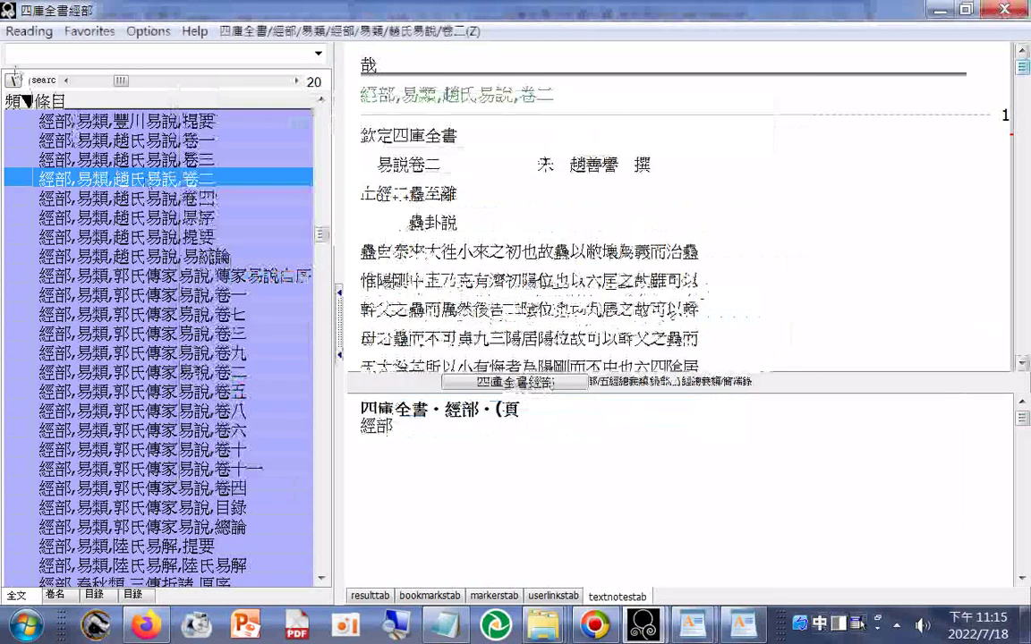
Export the text of 趙氏易說 卷二 to drive H: as _____四庫全書經部資料庫_趙氏易說02
{"action": "left_click", "coordinate": [30, 30]}
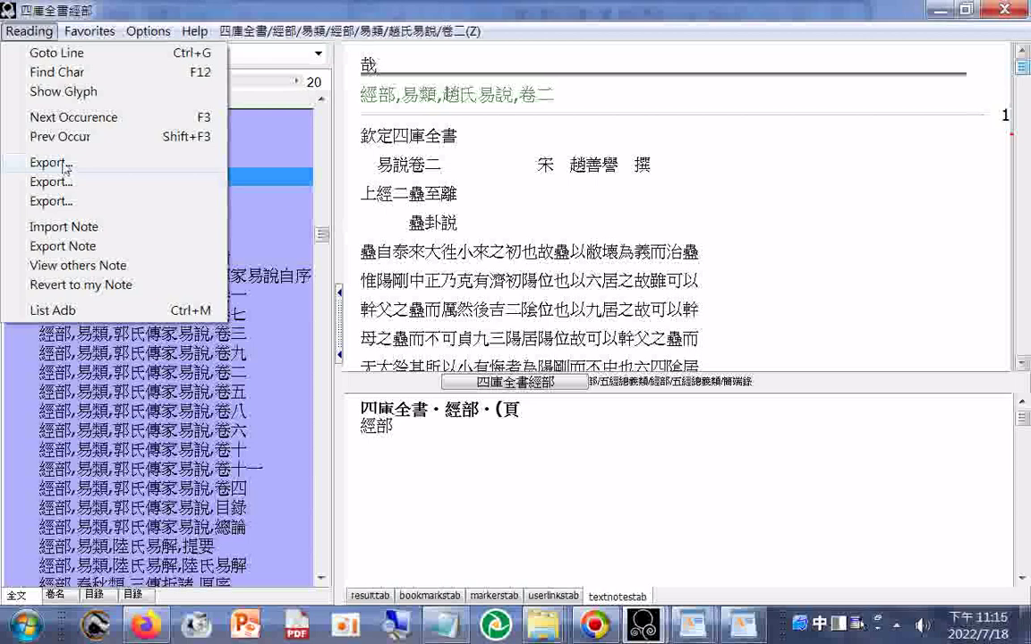
{"action": "left_click", "coordinate": [65, 165]}
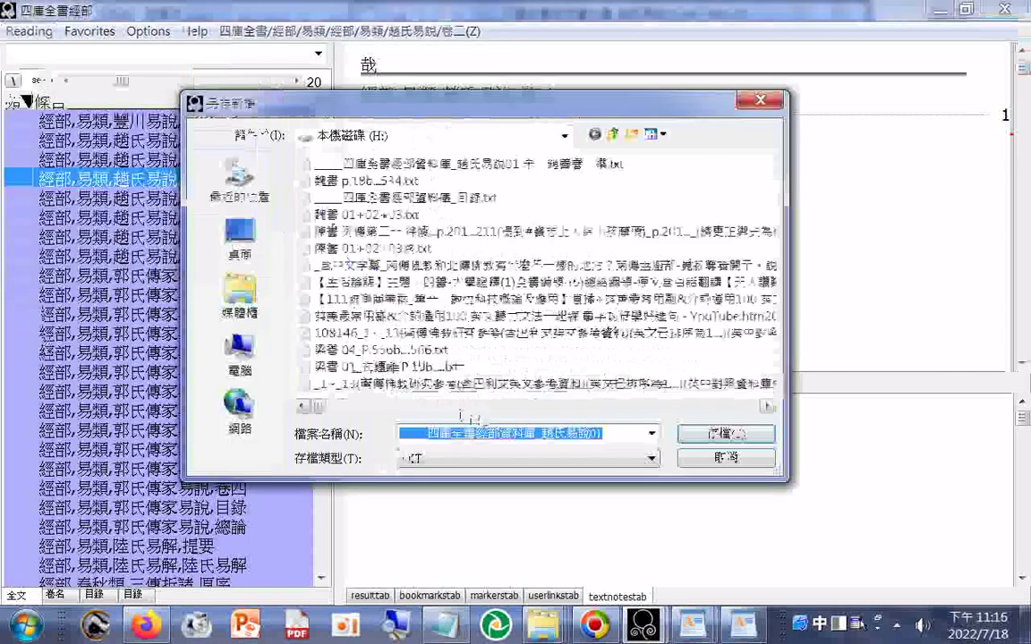
{"action": "left_click", "coordinate": [599, 436]}
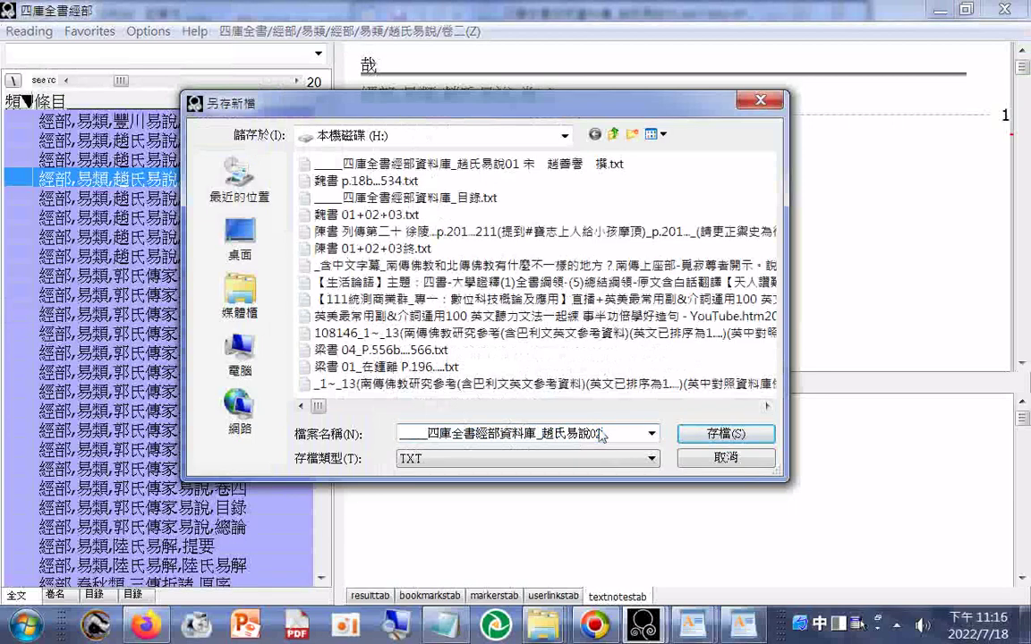
{"action": "key", "text": "Return"}
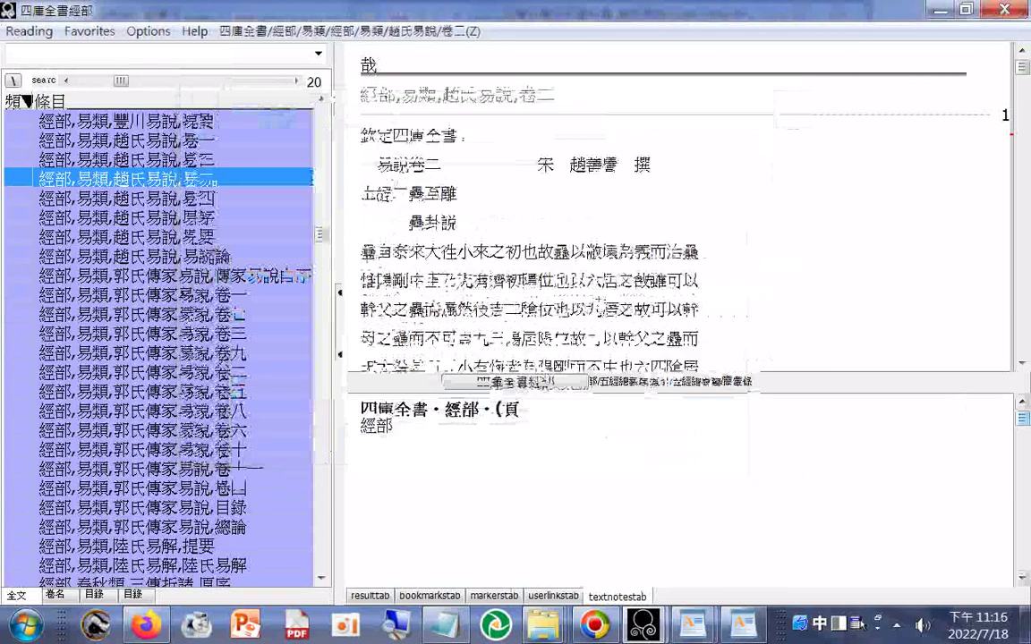
Rename the exported 趙氏易說02 file on drive H: to 四庫全書經部資料庫_趙氏易說02 宋 趙善譽 撰.txt from the save dialog, and close the dialog
{"action": "left_click", "coordinate": [31, 33]}
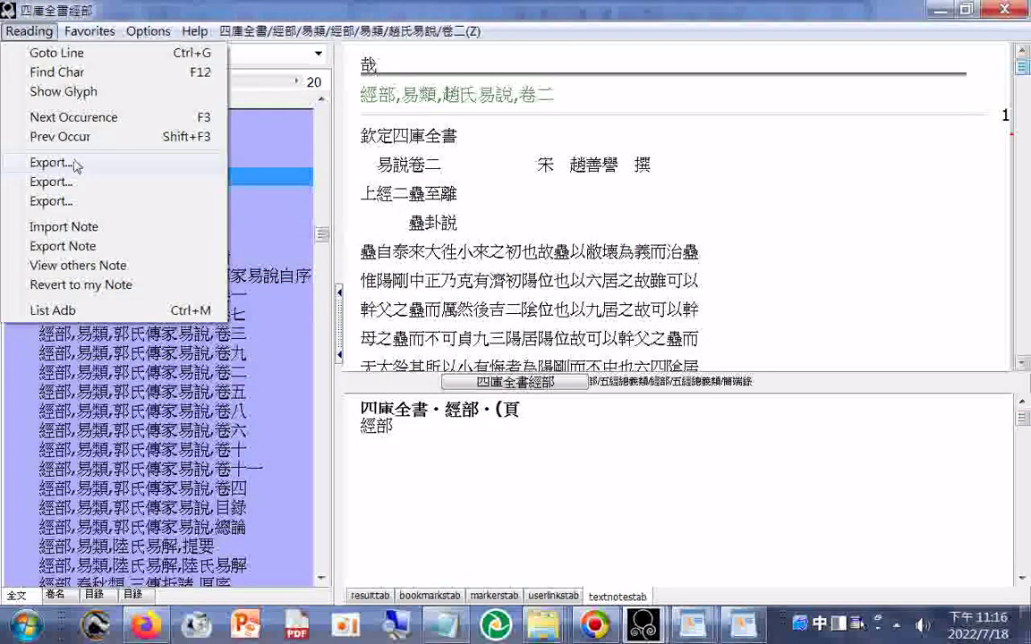
{"action": "left_click", "coordinate": [76, 166]}
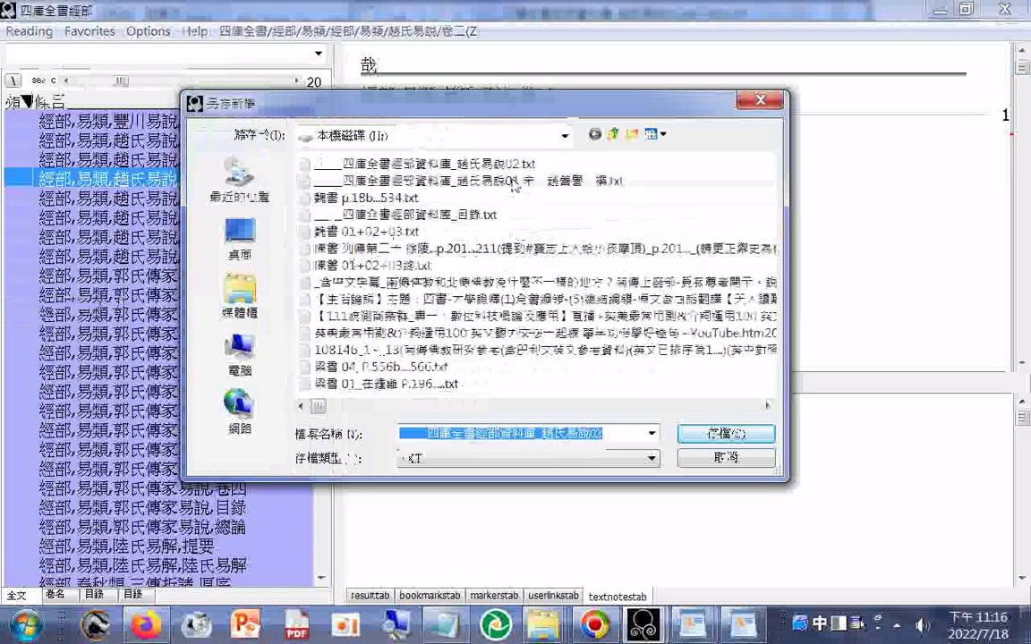
{"action": "left_click", "coordinate": [496, 165]}
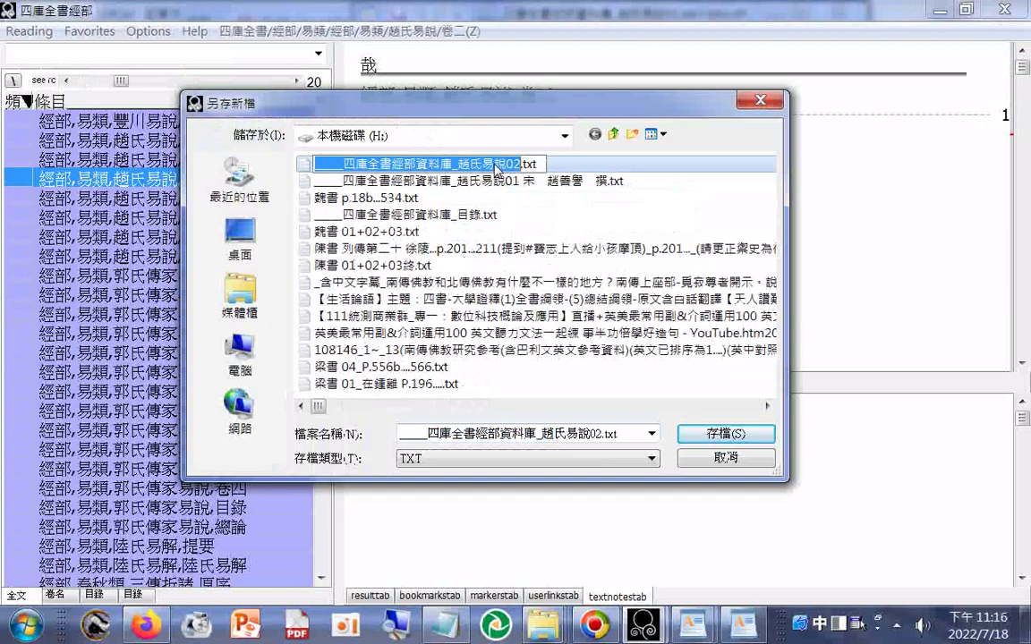
{"action": "right_click", "coordinate": [496, 167]}
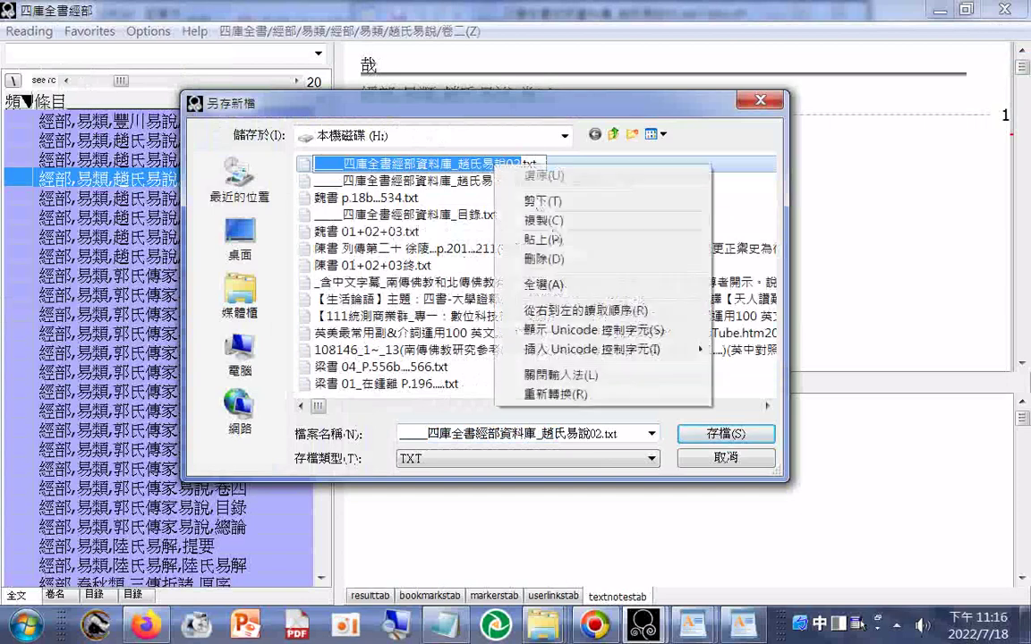
{"action": "left_click", "coordinate": [553, 240]}
{"action": "key", "text": "Delete"}
{"action": "key", "text": "Delete"}
{"action": "key", "text": "Delete"}
{"action": "key", "text": "Delete"}
{"action": "key", "text": "Return"}
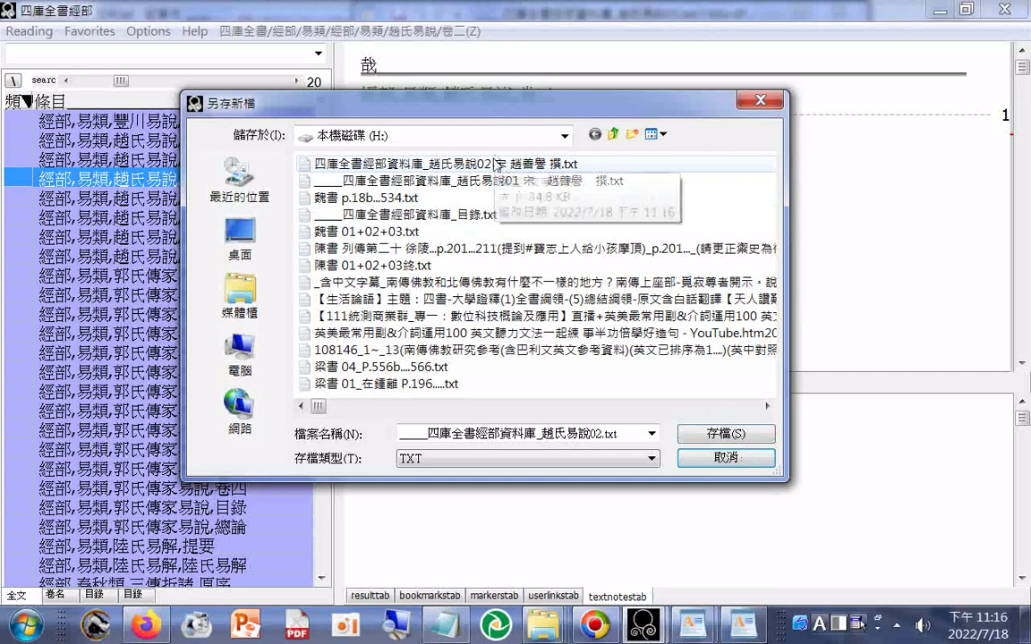
{"action": "left_click", "coordinate": [737, 460]}
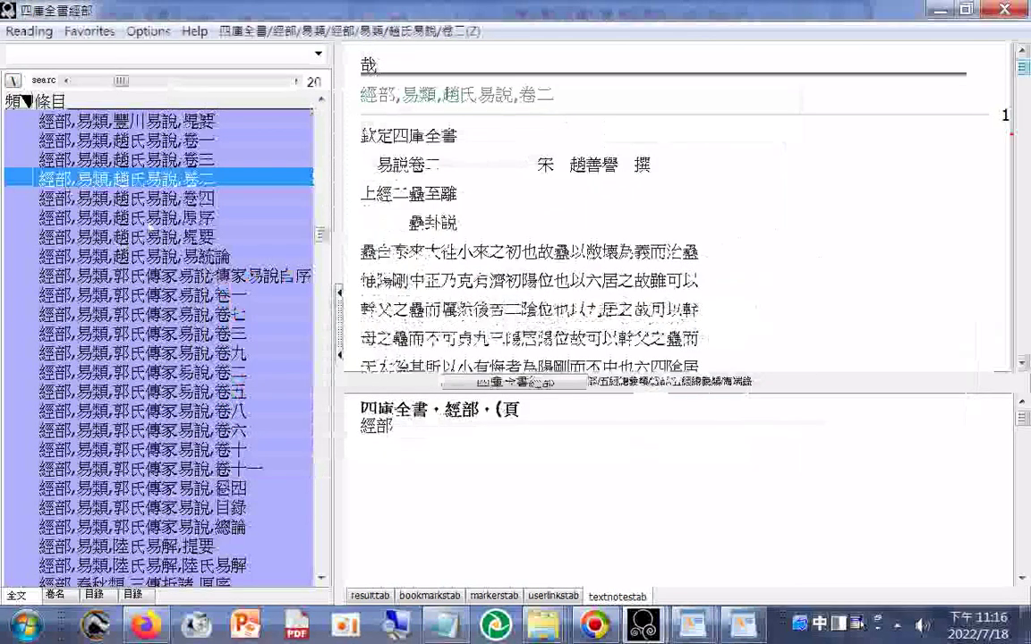
Display 趙氏易說 卷三 and export its text to drive H: as 四庫全書經部資料庫_趙氏易說03 宋 趙善譽 撰.txt
{"action": "left_click", "coordinate": [161, 159]}
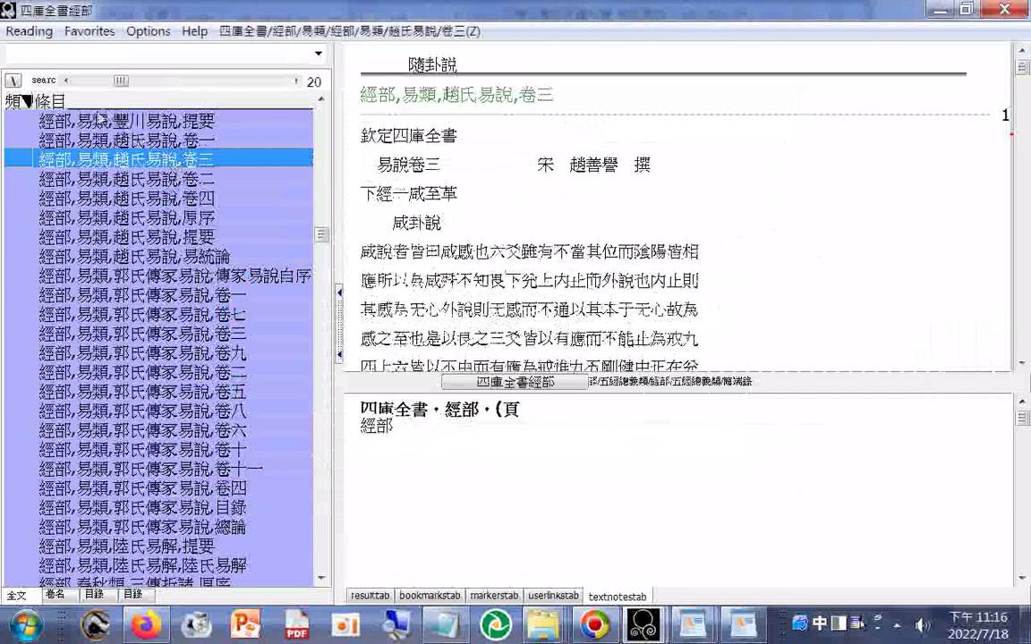
{"action": "left_click", "coordinate": [22, 32]}
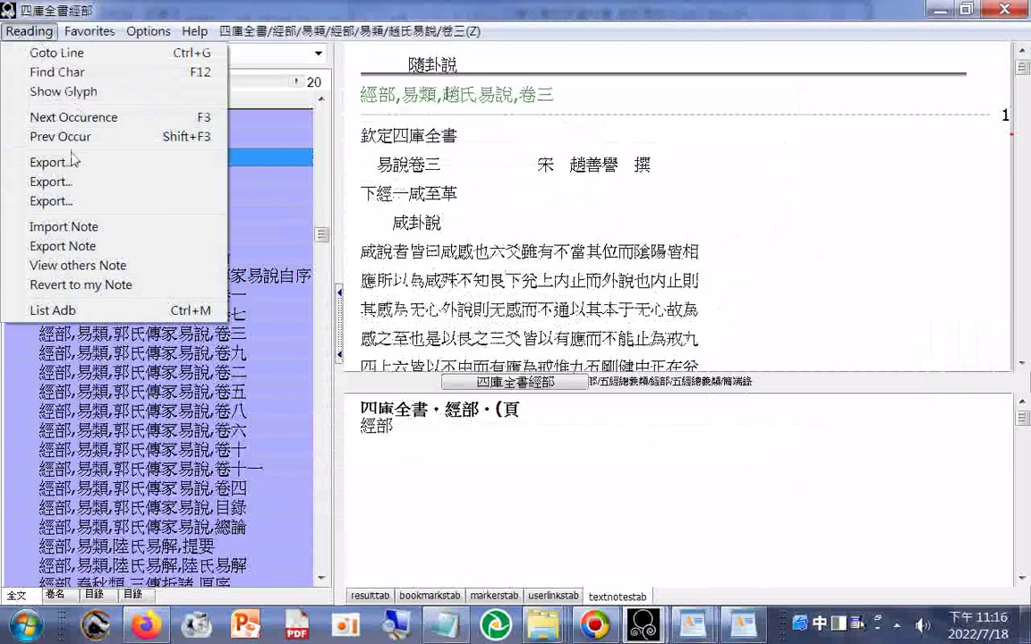
{"action": "left_click", "coordinate": [70, 161]}
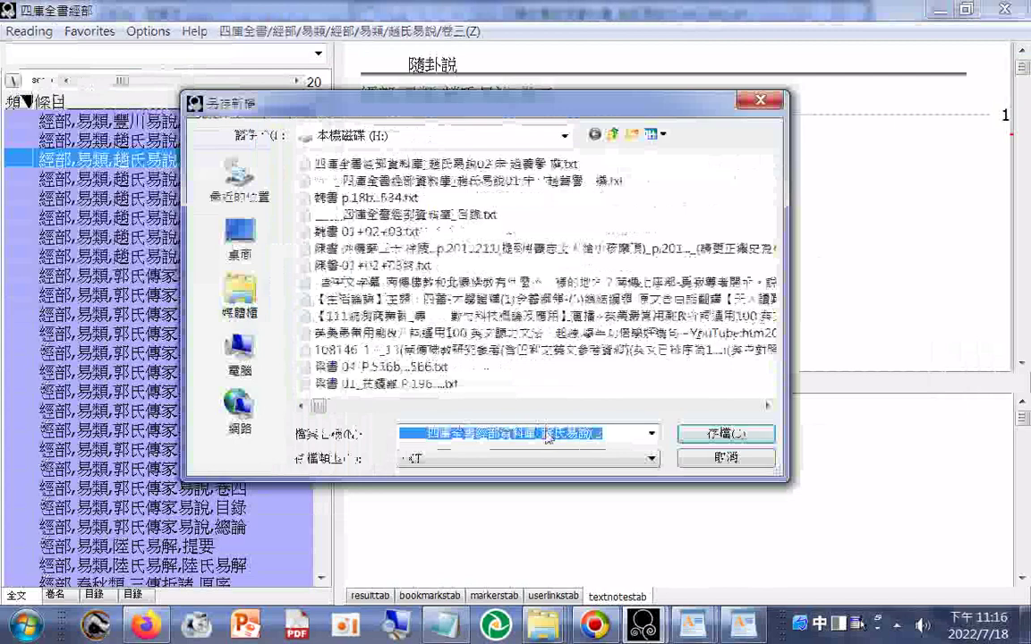
{"action": "right_click", "coordinate": [547, 437]}
{"action": "left_click", "coordinate": [609, 292]}
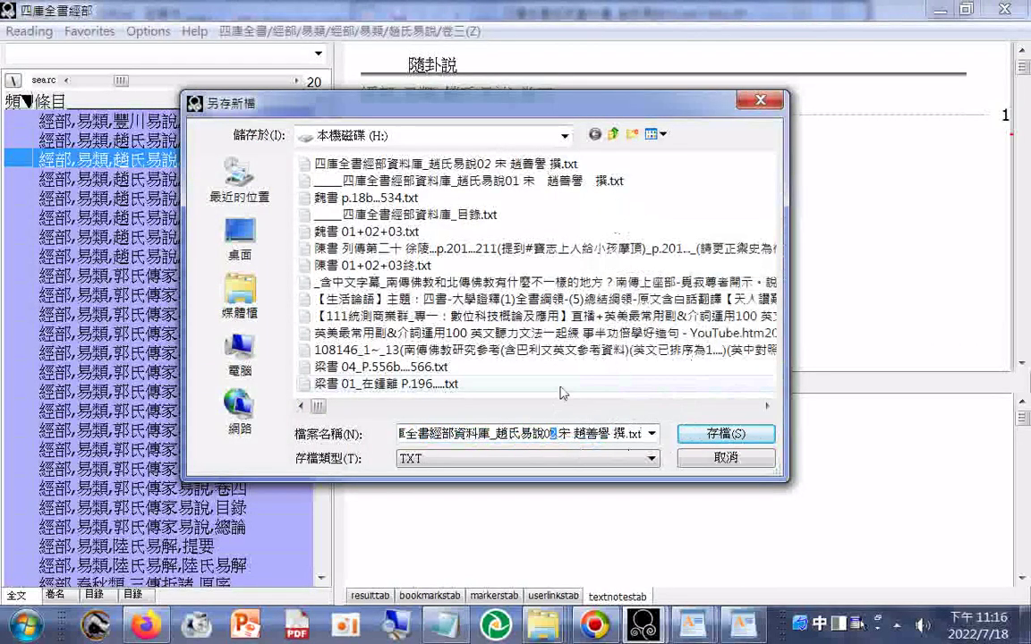
{"action": "key", "text": "Return"}
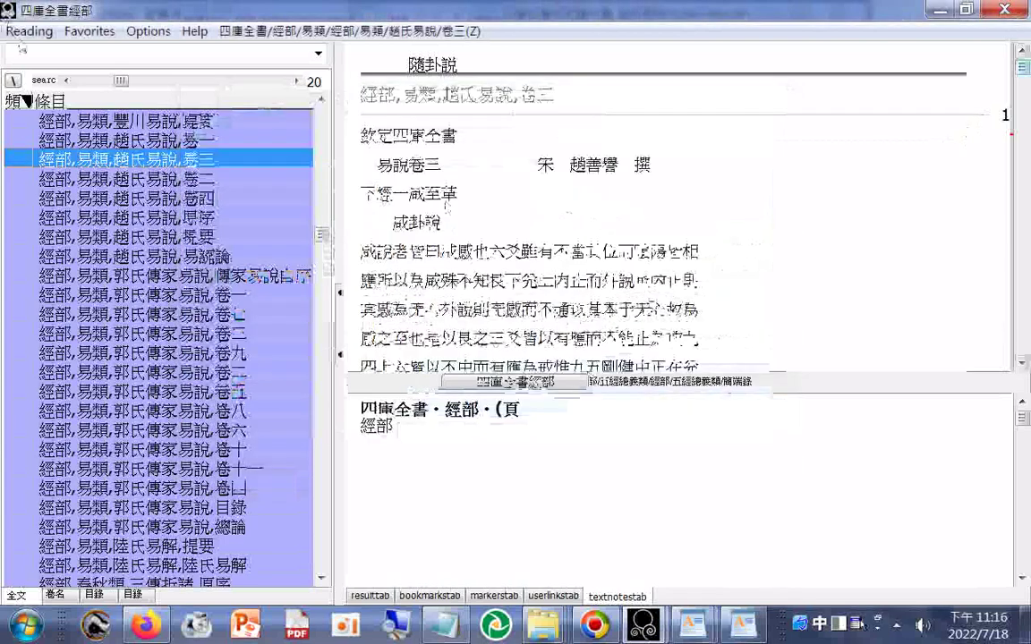
Check the exported 趙氏易說03 file on drive H: in the save dialog and close the dialog without saving
{"action": "left_click", "coordinate": [28, 32]}
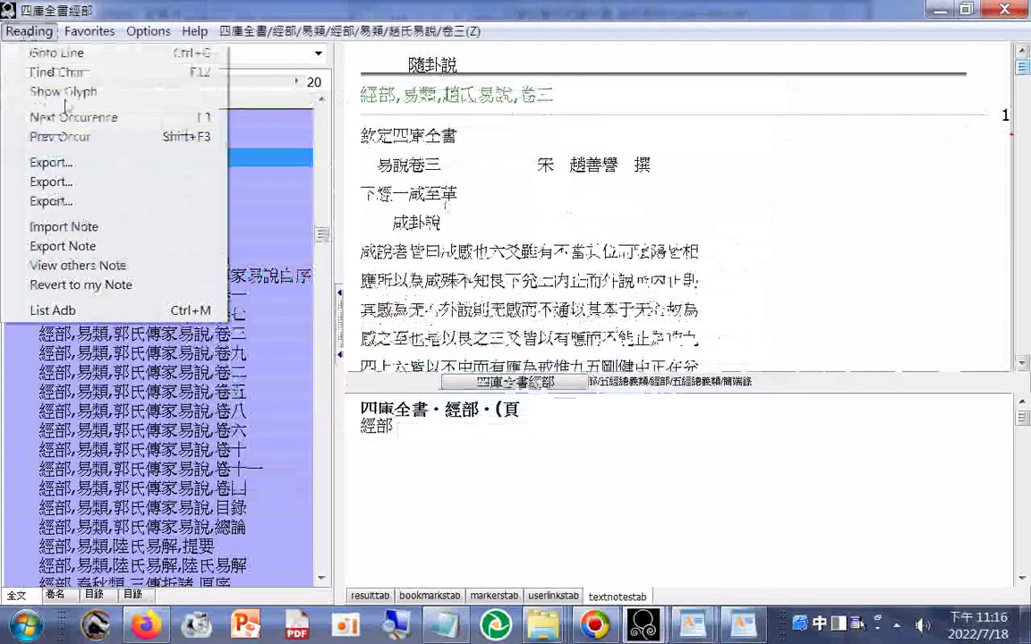
{"action": "left_click", "coordinate": [78, 166]}
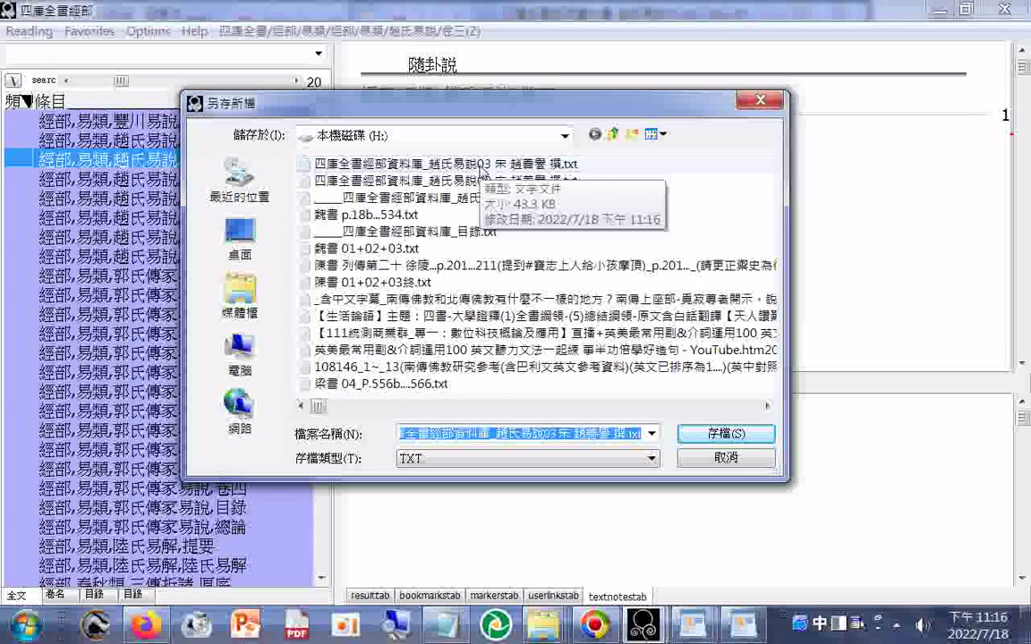
{"action": "left_click", "coordinate": [741, 464]}
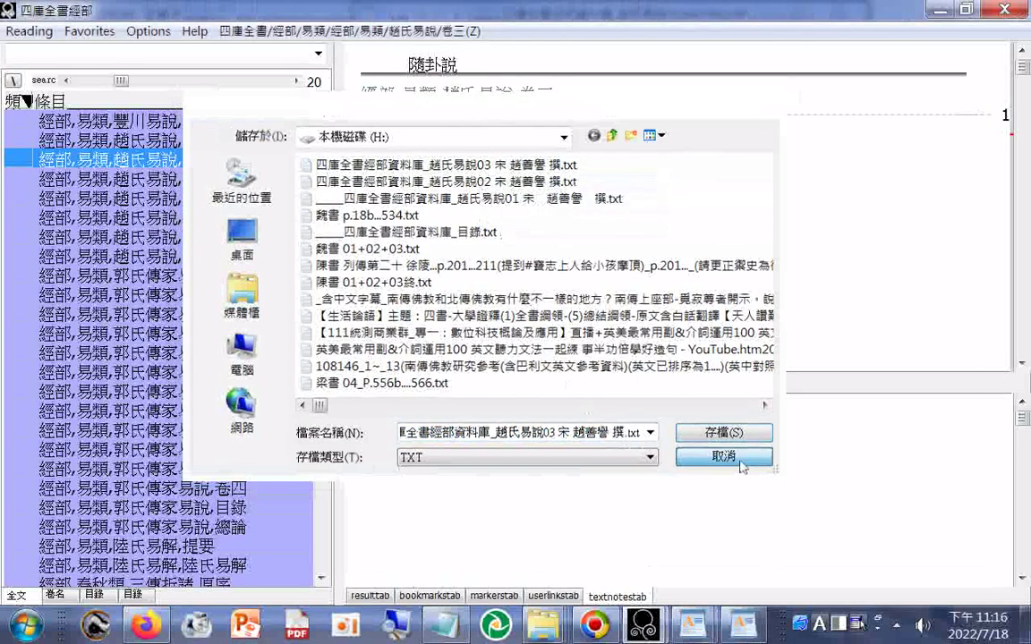
Display 趙氏易說 卷四 and export its text to drive H: as 四庫全書經部資料庫_趙氏易說04 宋 趙善譽 撰.txt
{"action": "left_click", "coordinate": [169, 200]}
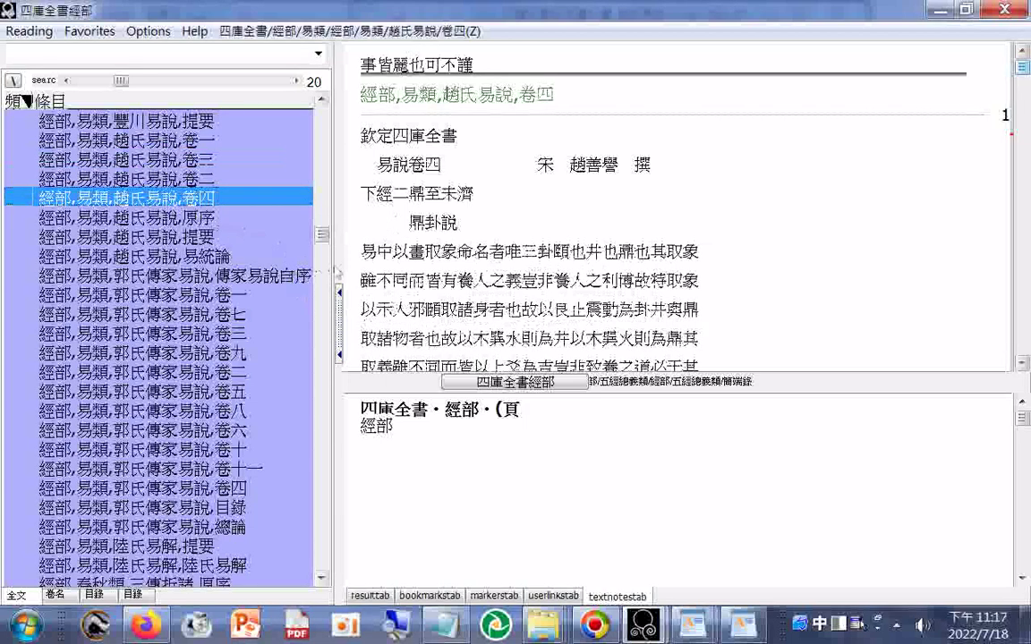
{"action": "left_click", "coordinate": [28, 36]}
{"action": "left_click", "coordinate": [66, 165]}
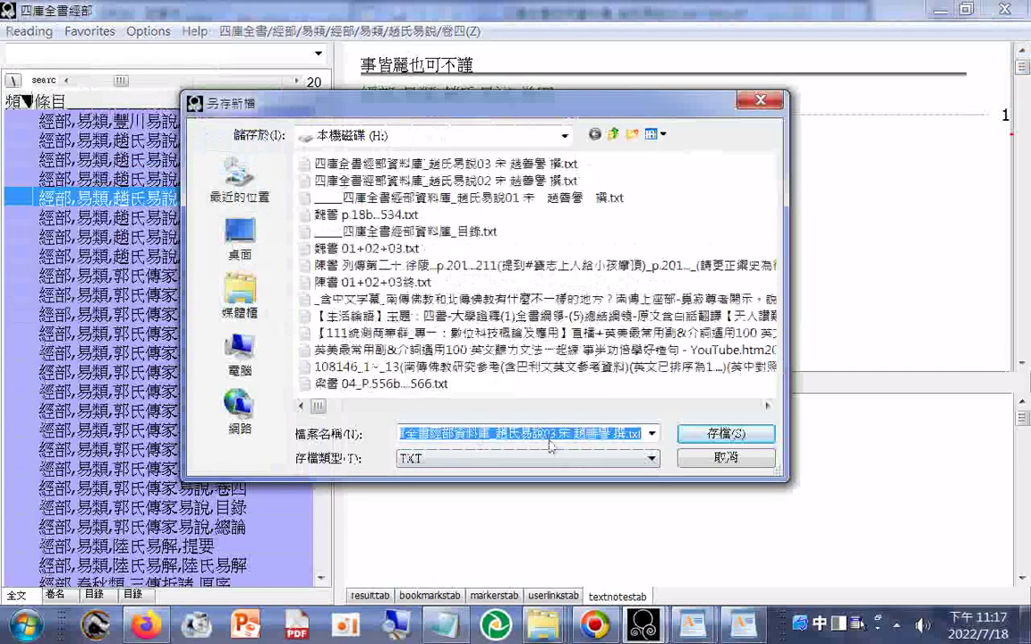
{"action": "left_click", "coordinate": [556, 435]}
{"action": "key", "text": "BackSpace"}
{"action": "type", "text": "4"}
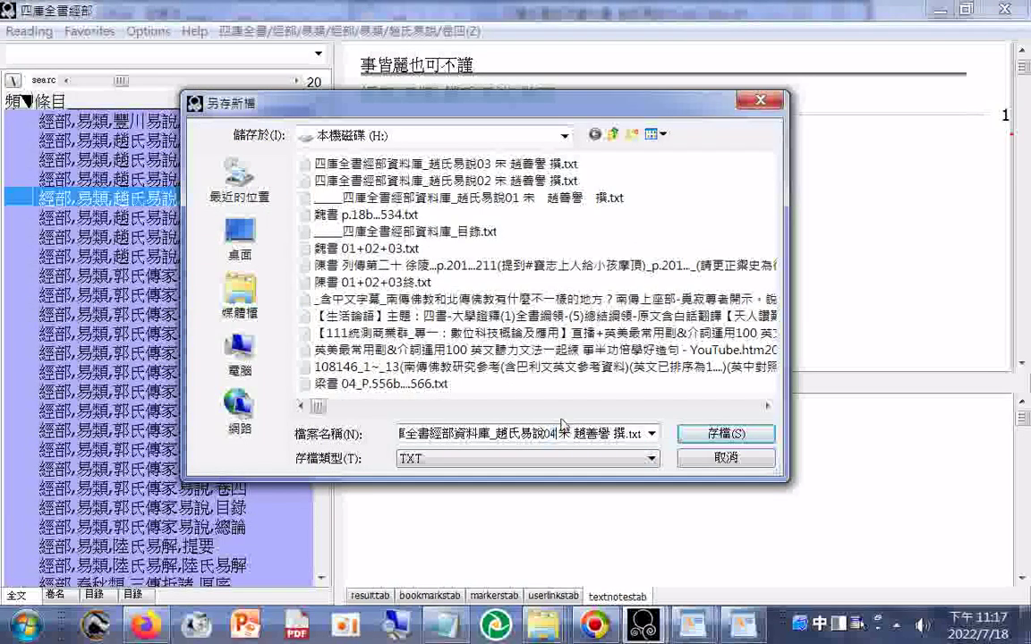
{"action": "key", "text": "Return"}
{"action": "key", "text": "Return"}
Check the exported 趙氏易說04 file on drive H: in the save dialog and close the dialog without saving
{"action": "left_click", "coordinate": [27, 33]}
{"action": "left_click", "coordinate": [69, 166]}
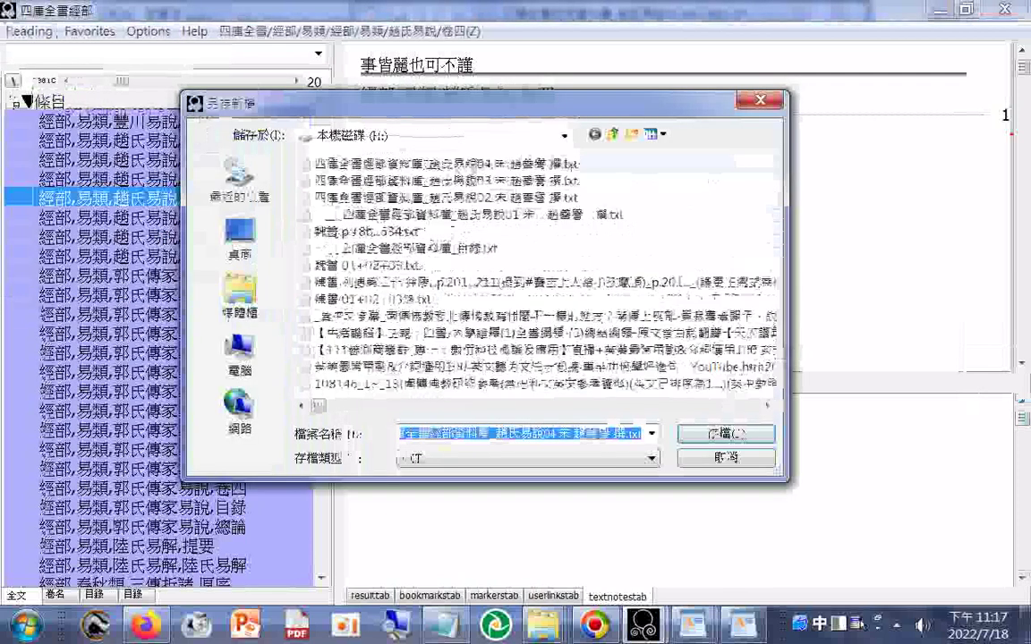
{"action": "left_click", "coordinate": [732, 459]}
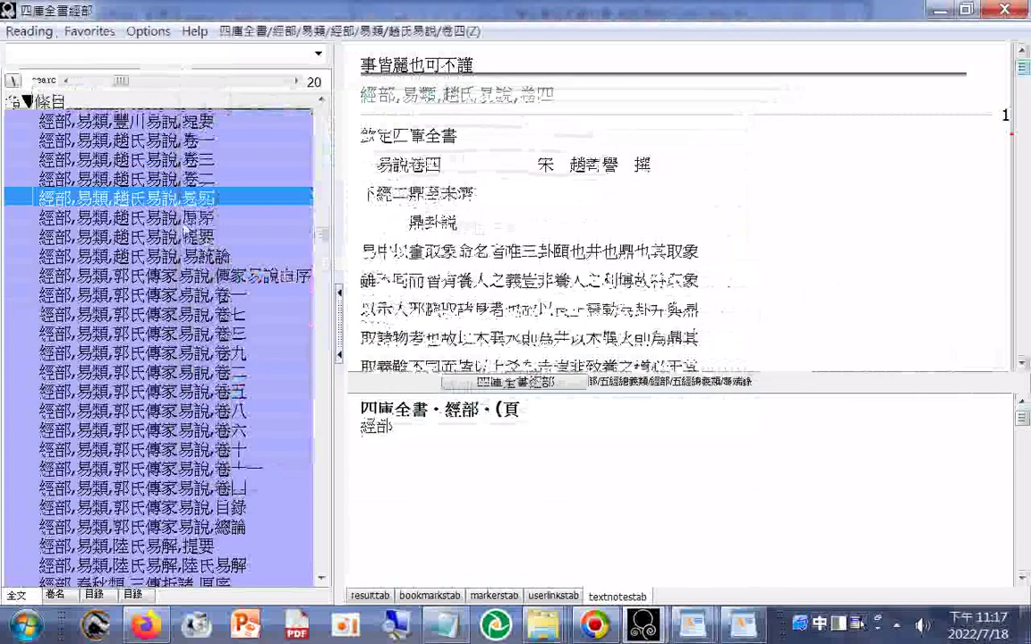
Display 趙氏易說 原序 and export its text to drive H: as 四庫全書經部資料庫_趙氏易說 原序 宋 趙善譽 撰.txt
{"action": "left_click", "coordinate": [173, 218]}
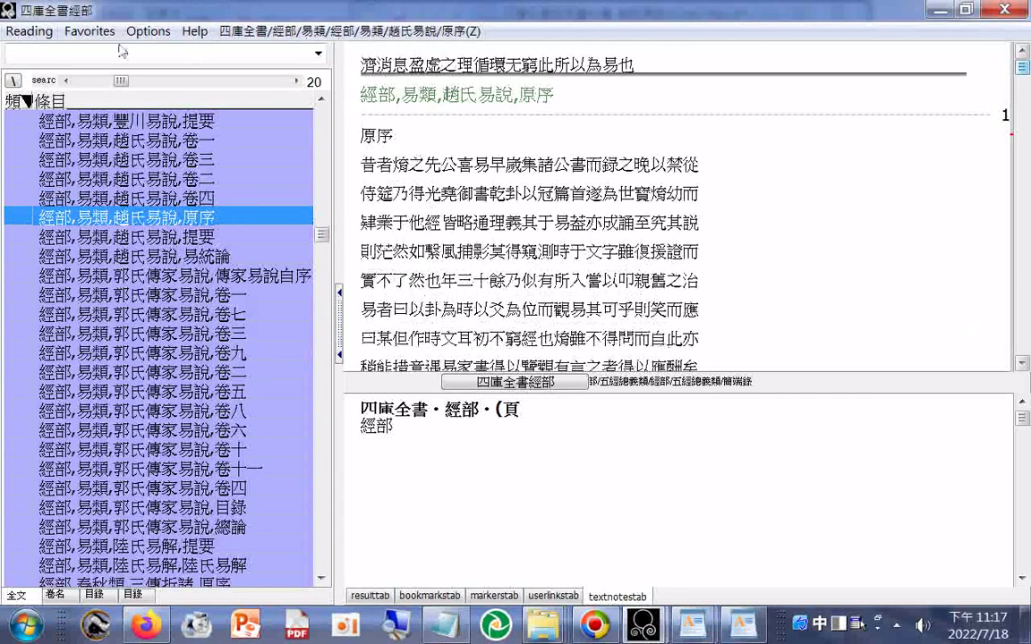
{"action": "left_click", "coordinate": [29, 31]}
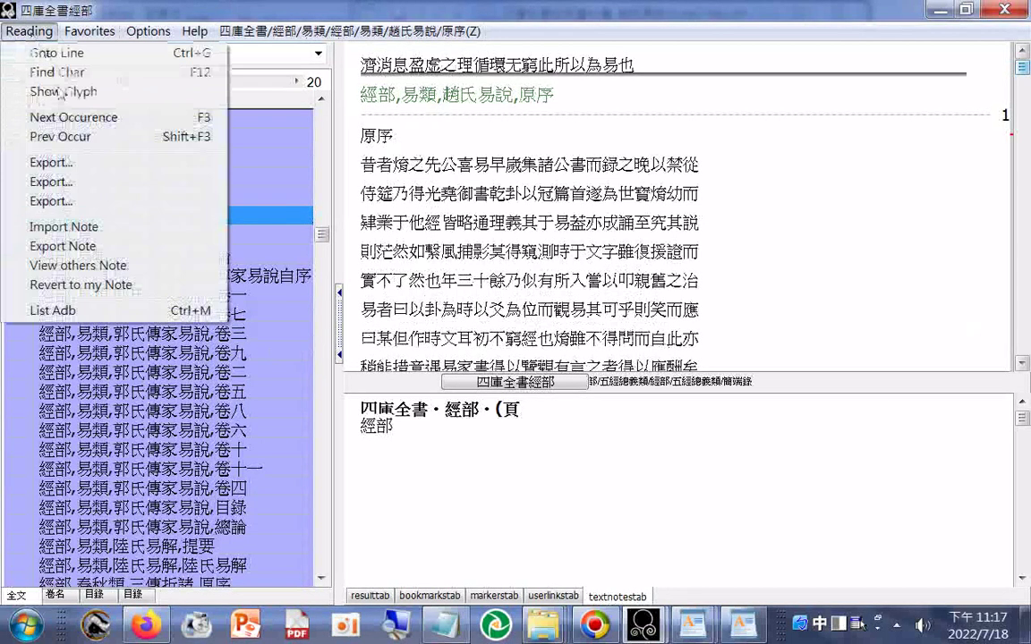
{"action": "left_click", "coordinate": [50, 163]}
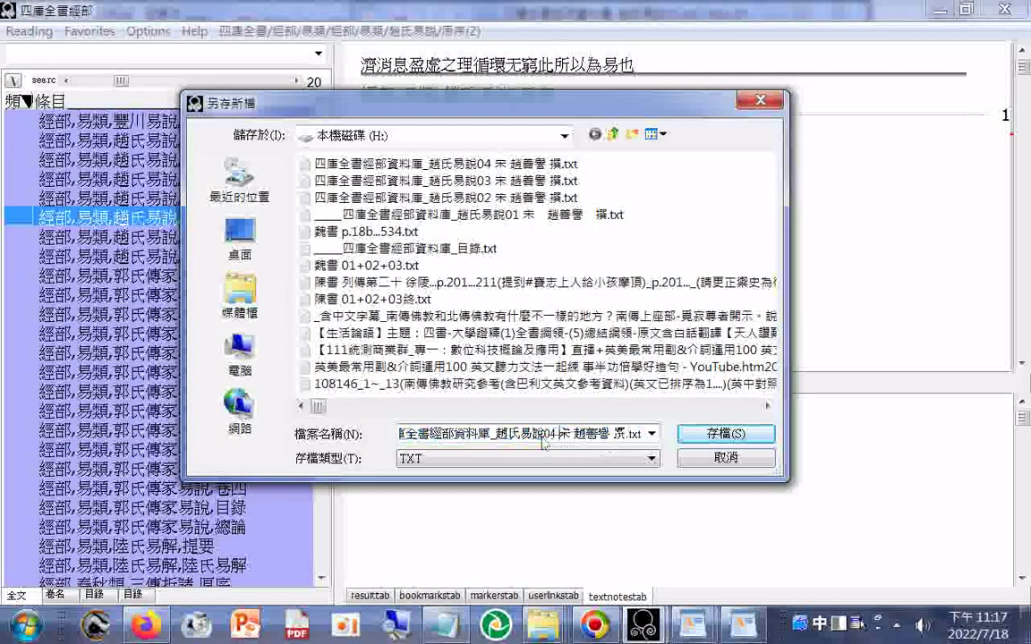
{"action": "left_click_drag", "start_coordinate": [545, 442], "coordinate": [555, 441]}
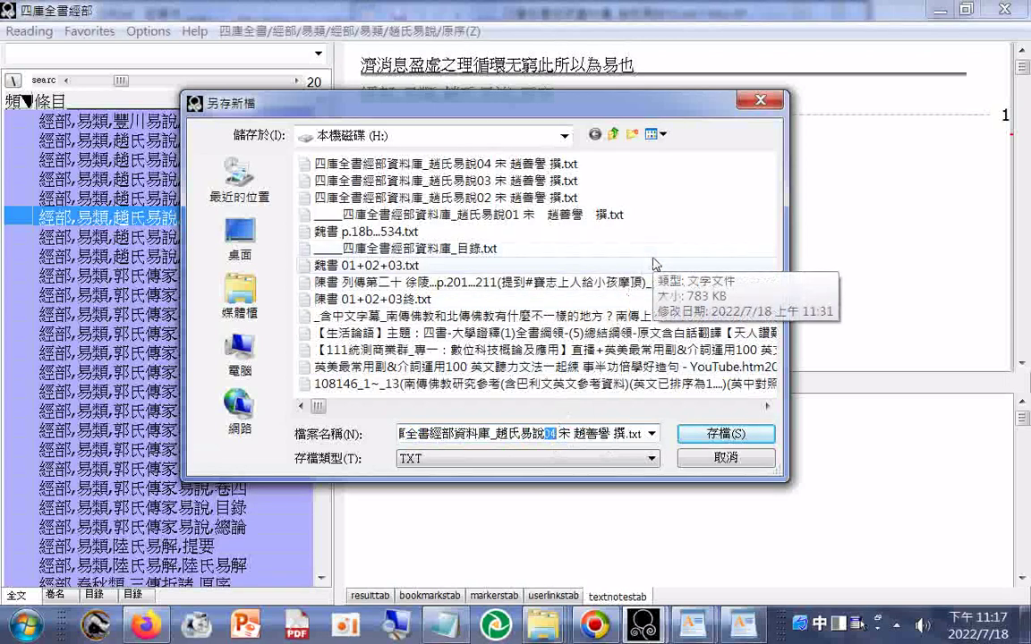
{"action": "key", "text": "BackSpace"}
{"action": "type", "text": "元"}
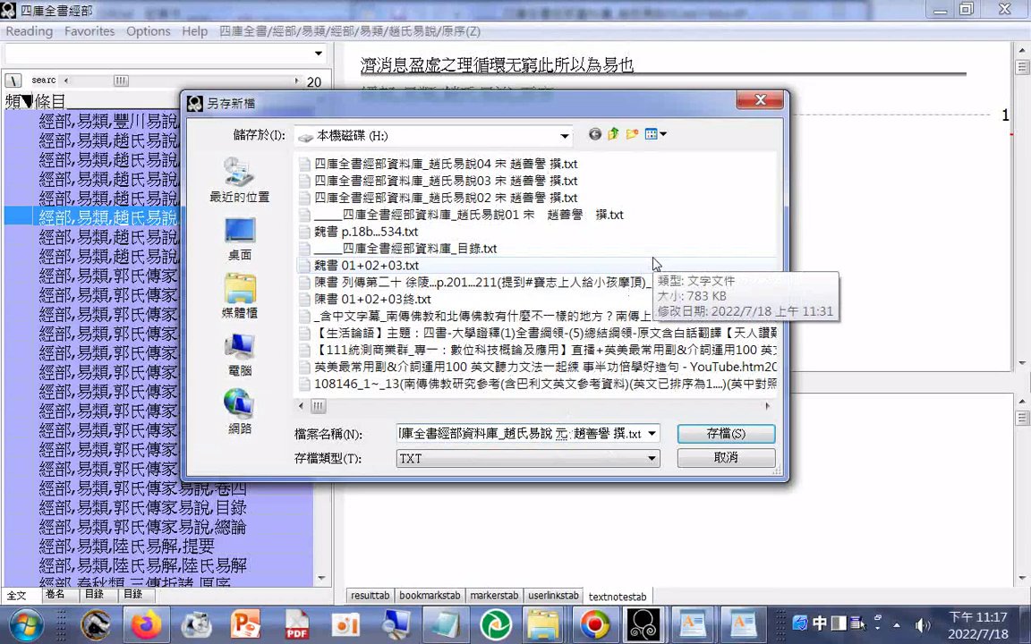
{"action": "type", "text": "旭"}
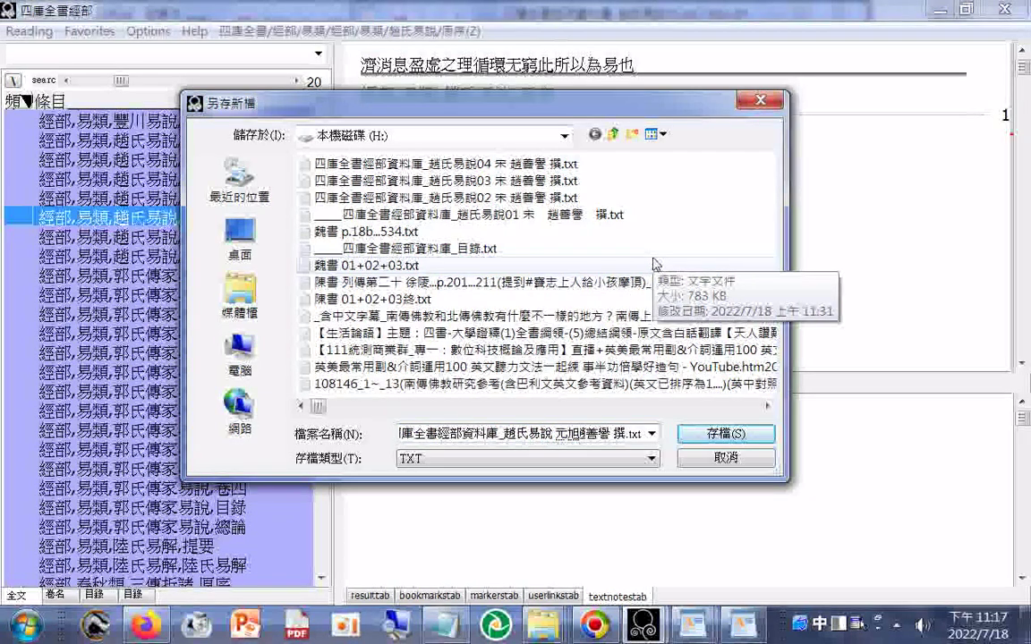
{"action": "key", "text": "Down"}
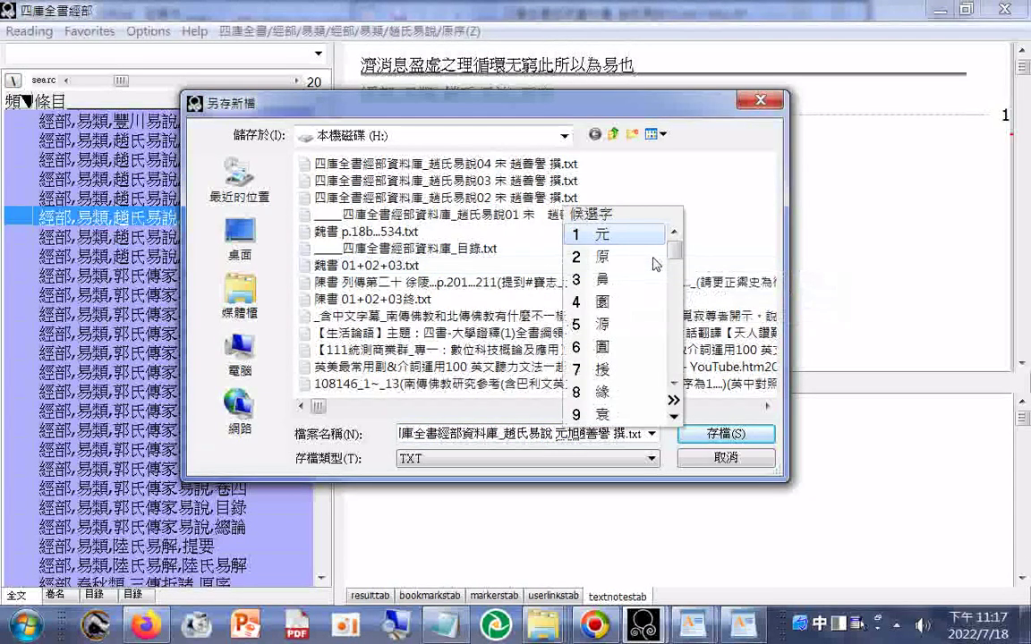
{"action": "key", "text": "2"}
{"action": "key", "text": "Down"}
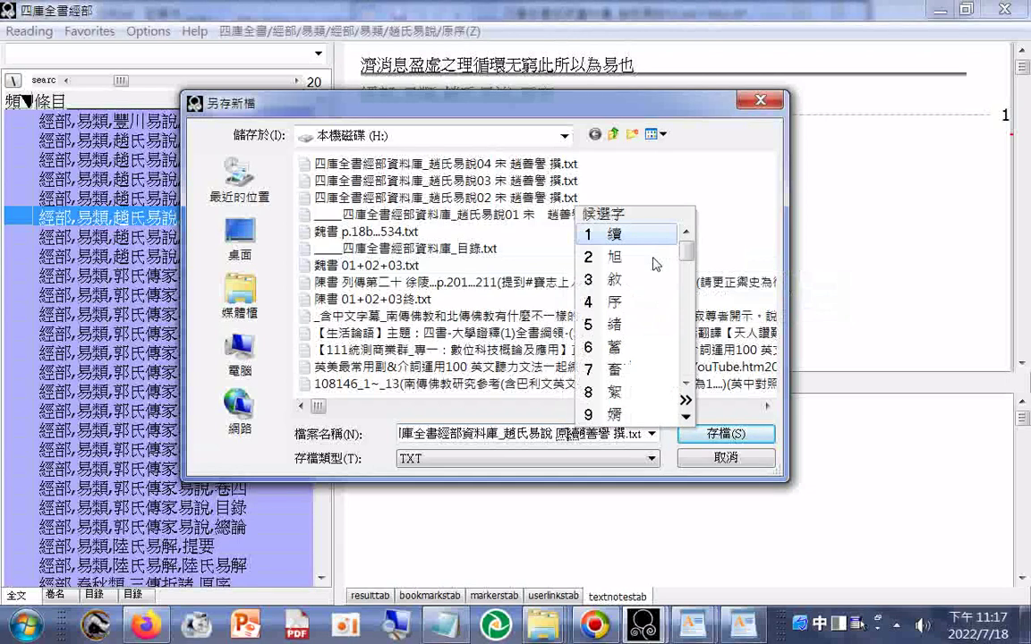
{"action": "key", "text": "4"}
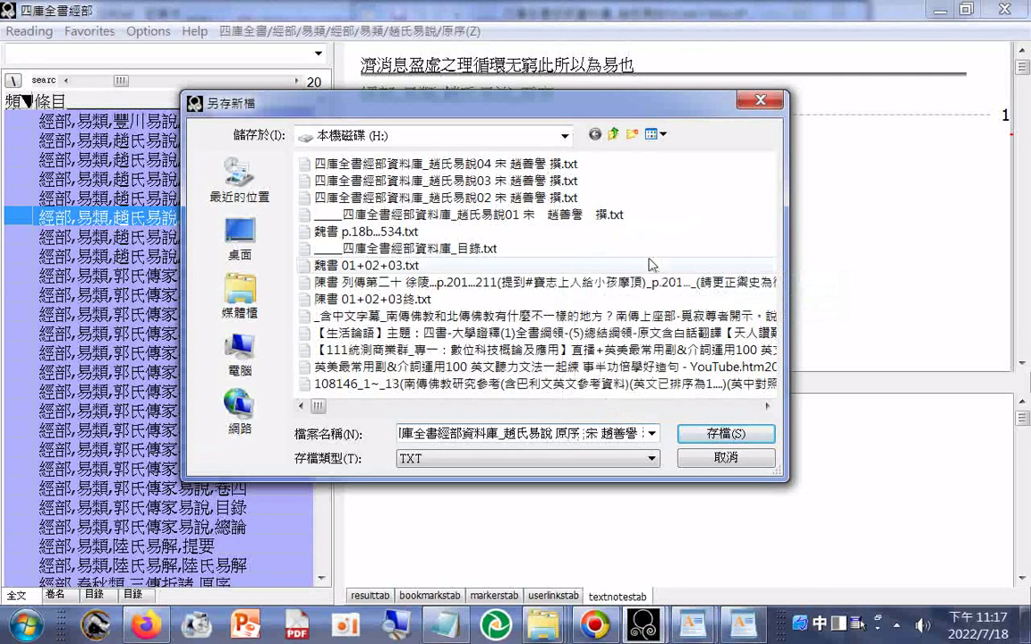
{"action": "key", "text": "Return"}
Check the exported 趙氏易說 原序 file on drive H: in the save dialog and close the dialog without saving
{"action": "left_click", "coordinate": [36, 30]}
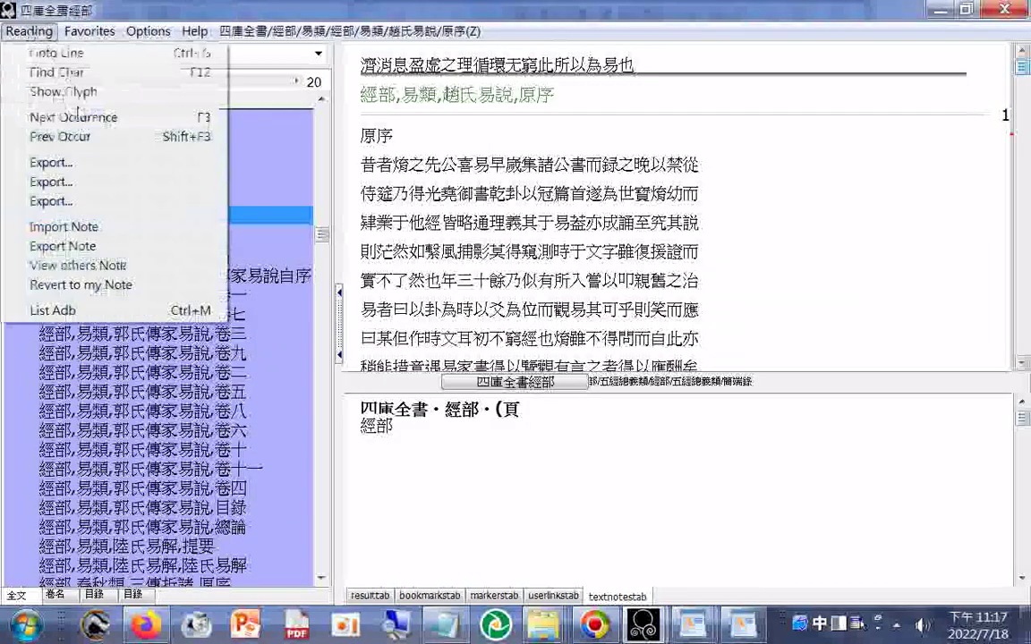
{"action": "left_click", "coordinate": [54, 163]}
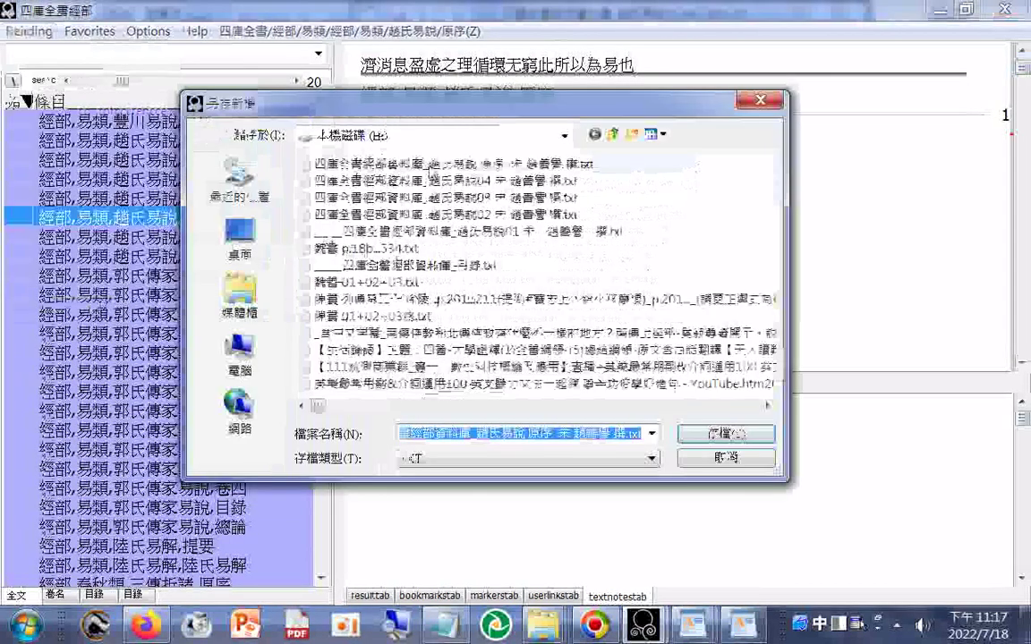
{"action": "left_click", "coordinate": [736, 458]}
Display 趙氏易說 提要 and export its text to drive H: as 四庫全書經部資料庫_趙氏易說 提要 宋 趙善譽 撰.txt
{"action": "left_click", "coordinate": [196, 238]}
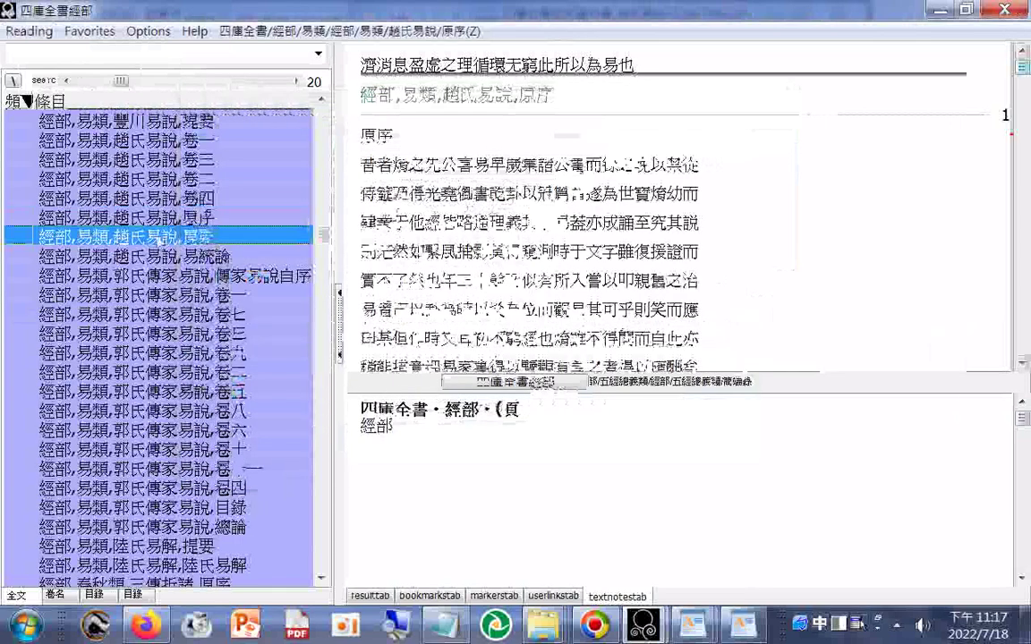
{"action": "left_click", "coordinate": [33, 40]}
{"action": "left_click", "coordinate": [54, 163]}
{"action": "left_click", "coordinate": [532, 436]}
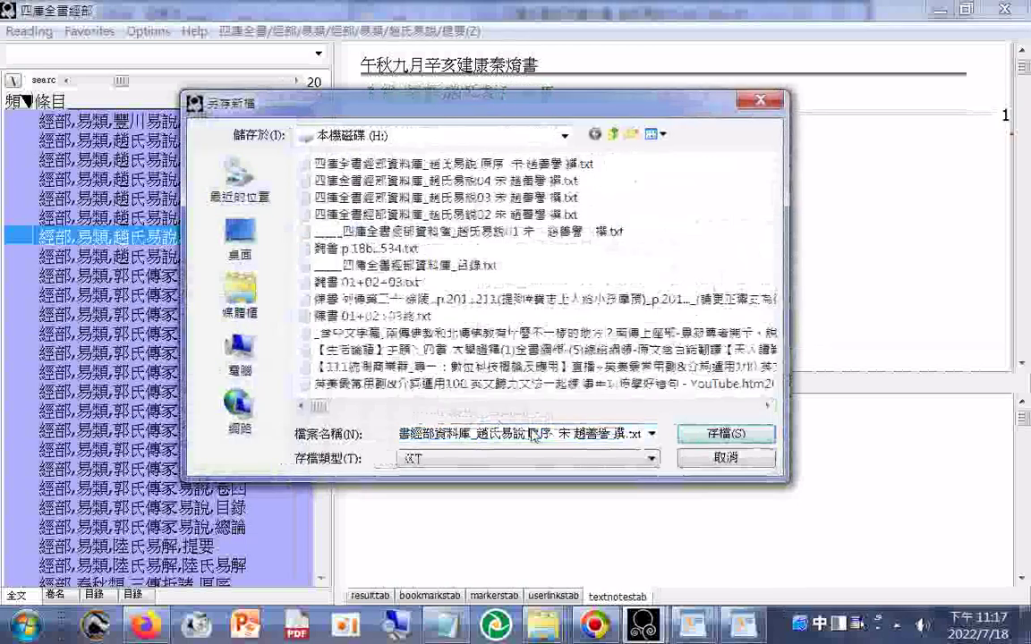
{"action": "double_click", "coordinate": [540, 434]}
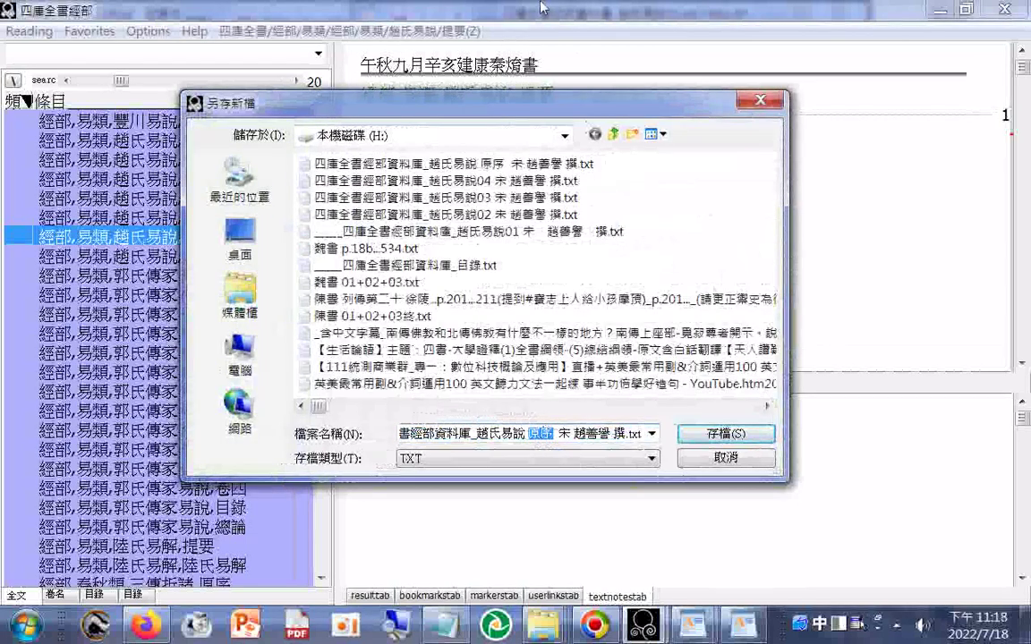
{"action": "type", "text": "ㄊㄧˋ"}
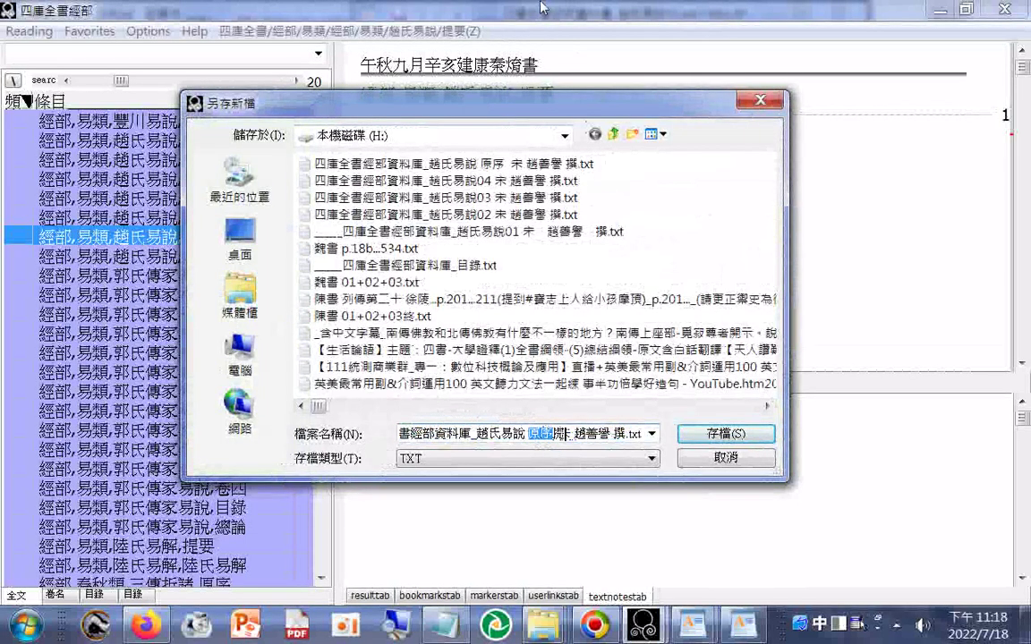
{"action": "type", "text": "一ㄠˋ"}
{"action": "key", "text": "Return"}
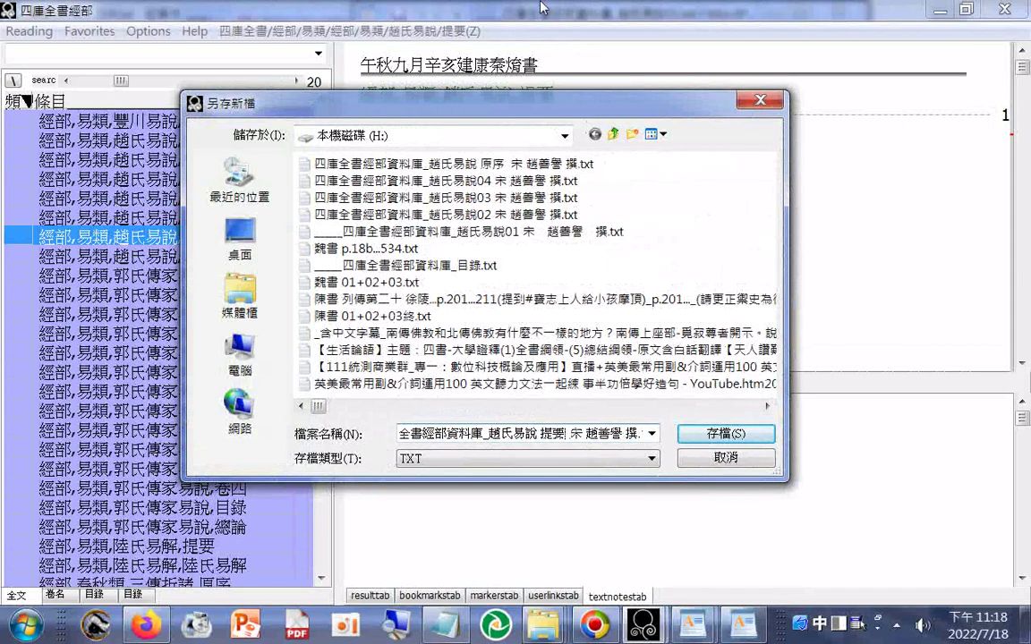
{"action": "key", "text": "Return"}
Check the exported 趙氏易說 提要 file on drive H: in the save dialog and close the dialog without saving
{"action": "left_click", "coordinate": [27, 31]}
{"action": "left_click", "coordinate": [63, 164]}
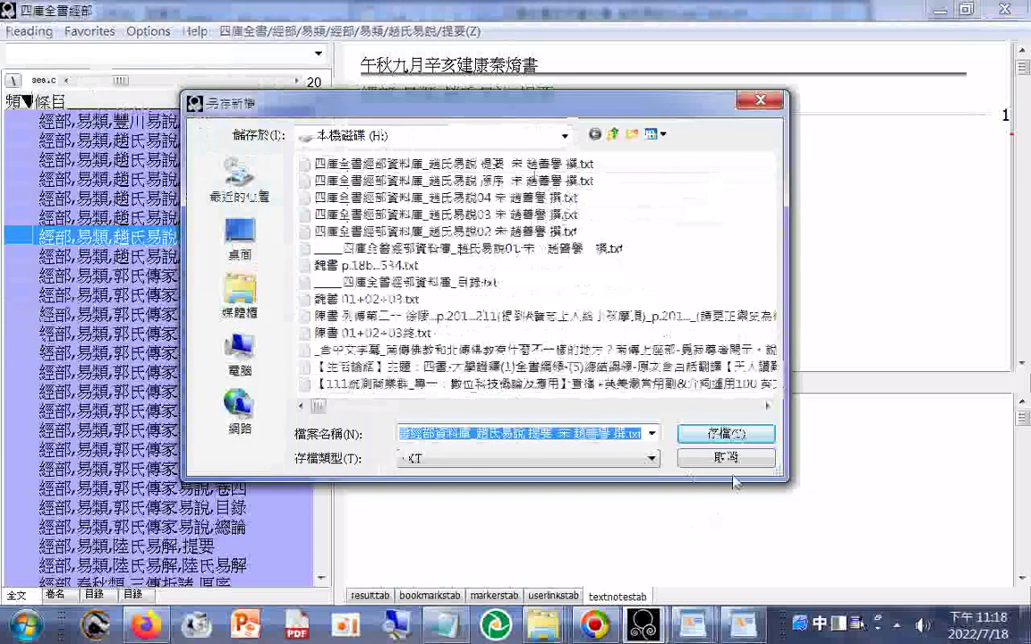
{"action": "left_click", "coordinate": [726, 457]}
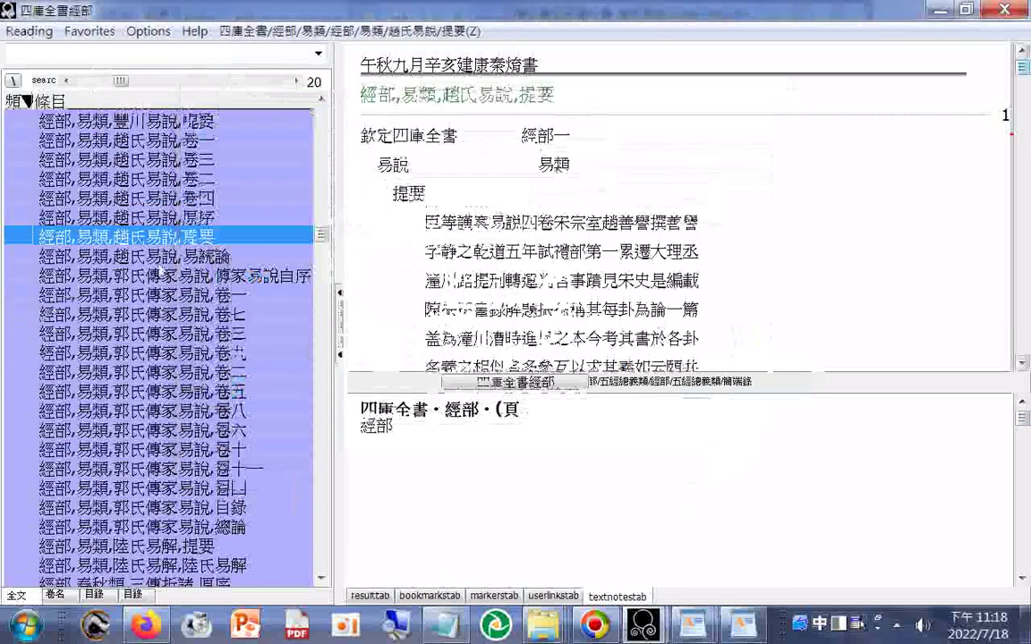
Display 趙氏易說 易統論 and export its text to drive H: as 四庫全書經部資料庫_趙氏易說 易統論 宋 趙善譽 撰.txt
{"action": "left_click", "coordinate": [195, 257]}
{"action": "left_click", "coordinate": [27, 31]}
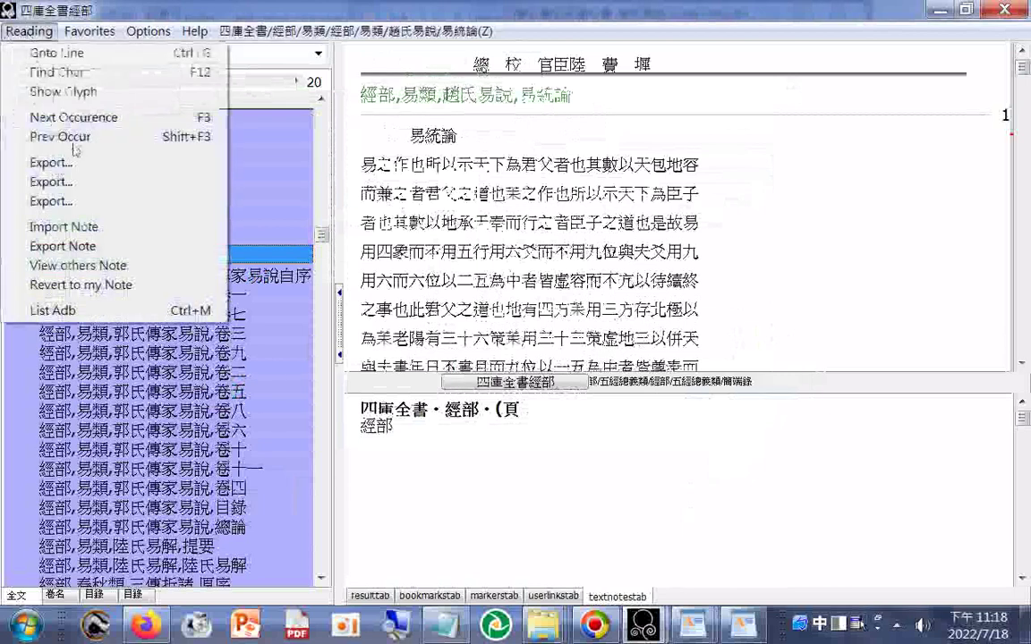
{"action": "left_click", "coordinate": [72, 161]}
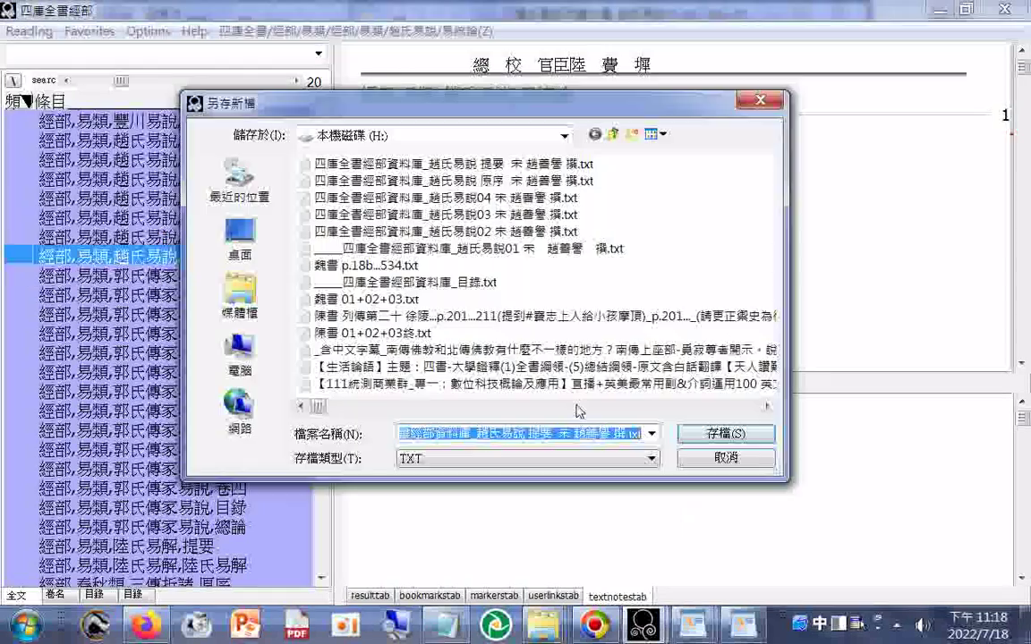
{"action": "left_click", "coordinate": [539, 439]}
{"action": "double_click", "coordinate": [540, 434]}
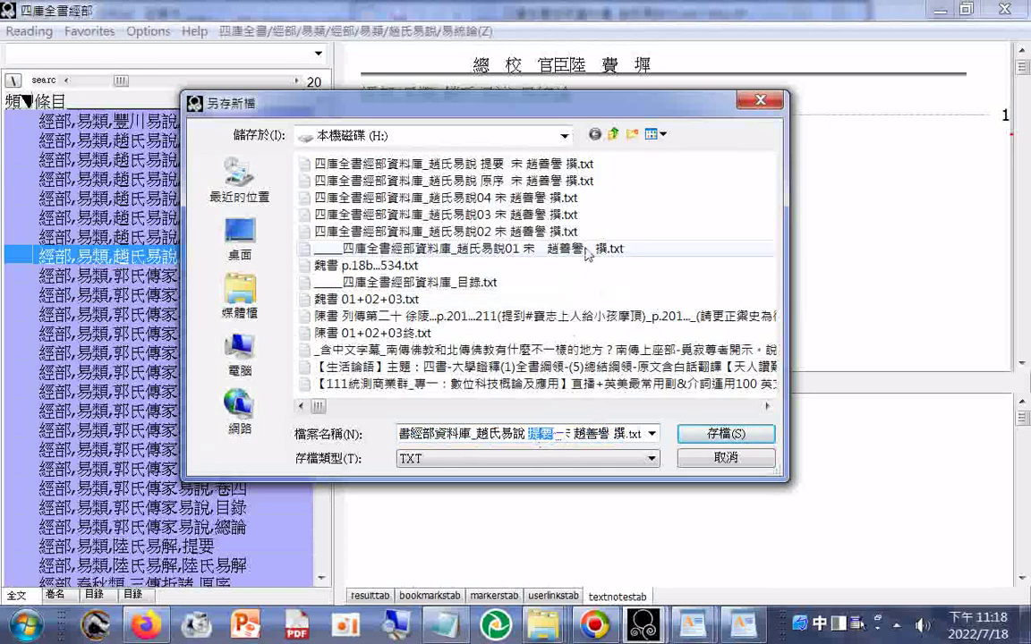
{"action": "type", "text": "易"}
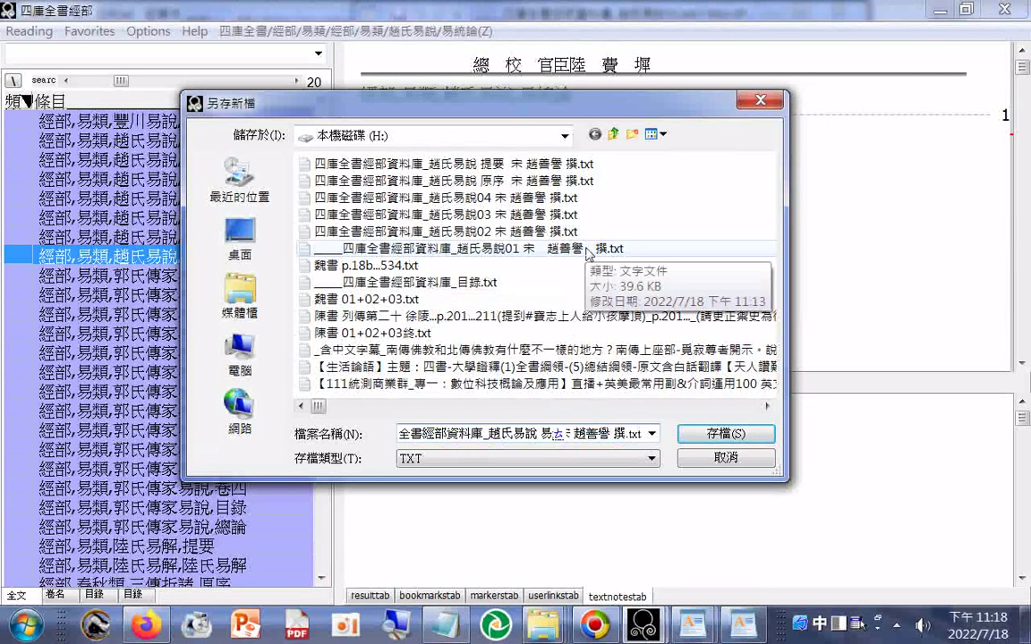
{"action": "type", "text": "統"}
{"action": "type", "text": "論"}
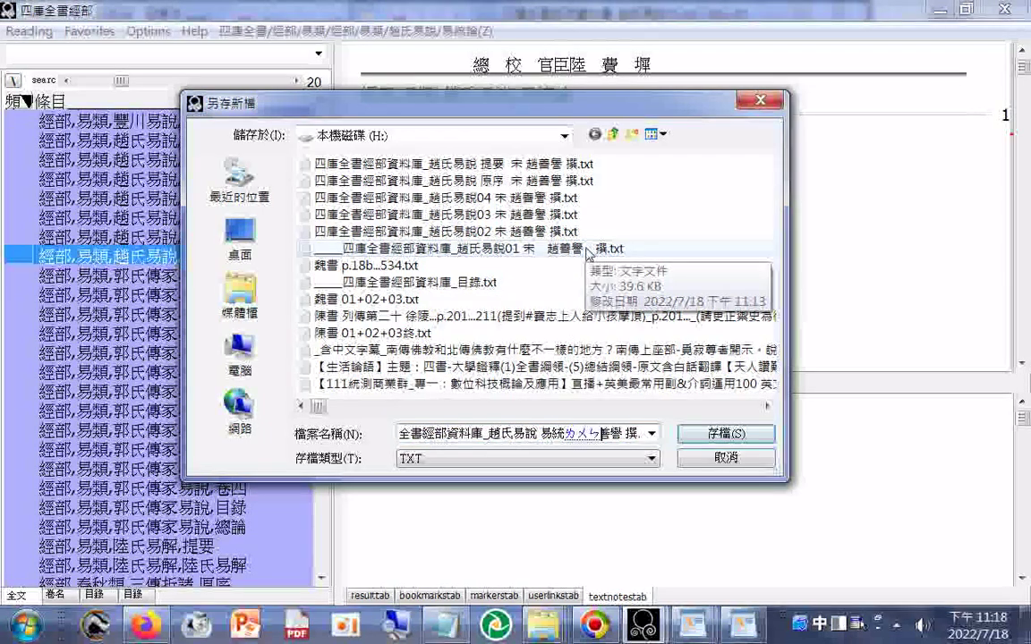
{"action": "key", "text": "Return"}
{"action": "key", "text": "ctrl+a"}
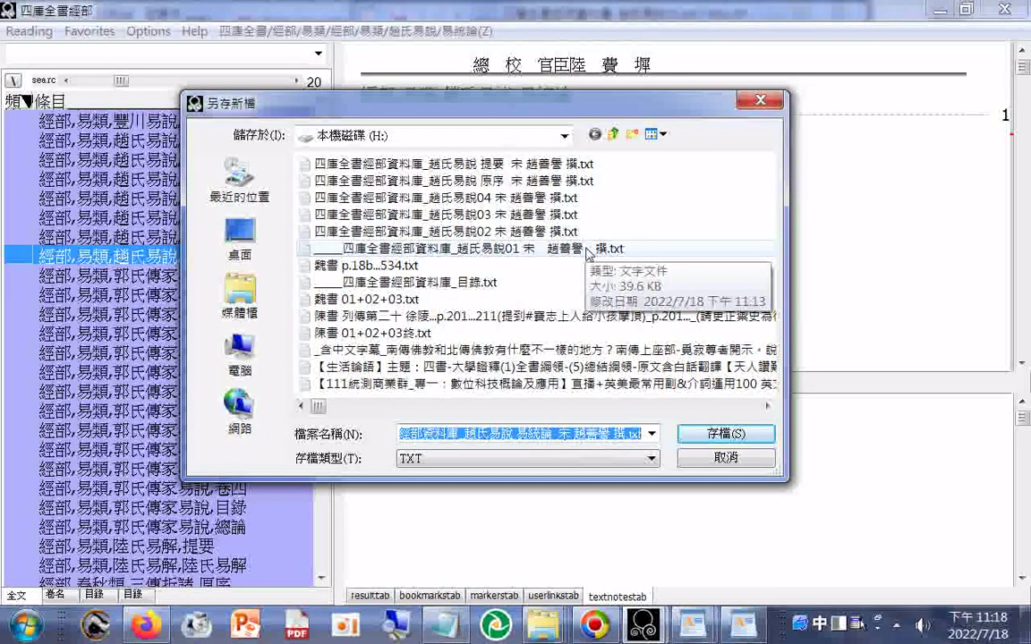
{"action": "key", "text": "Return"}
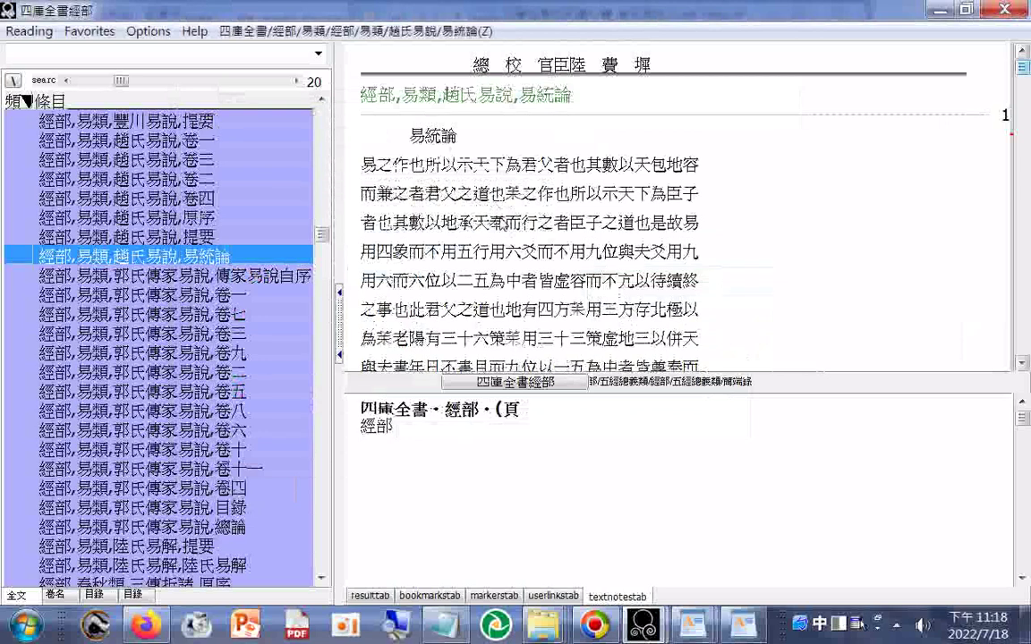